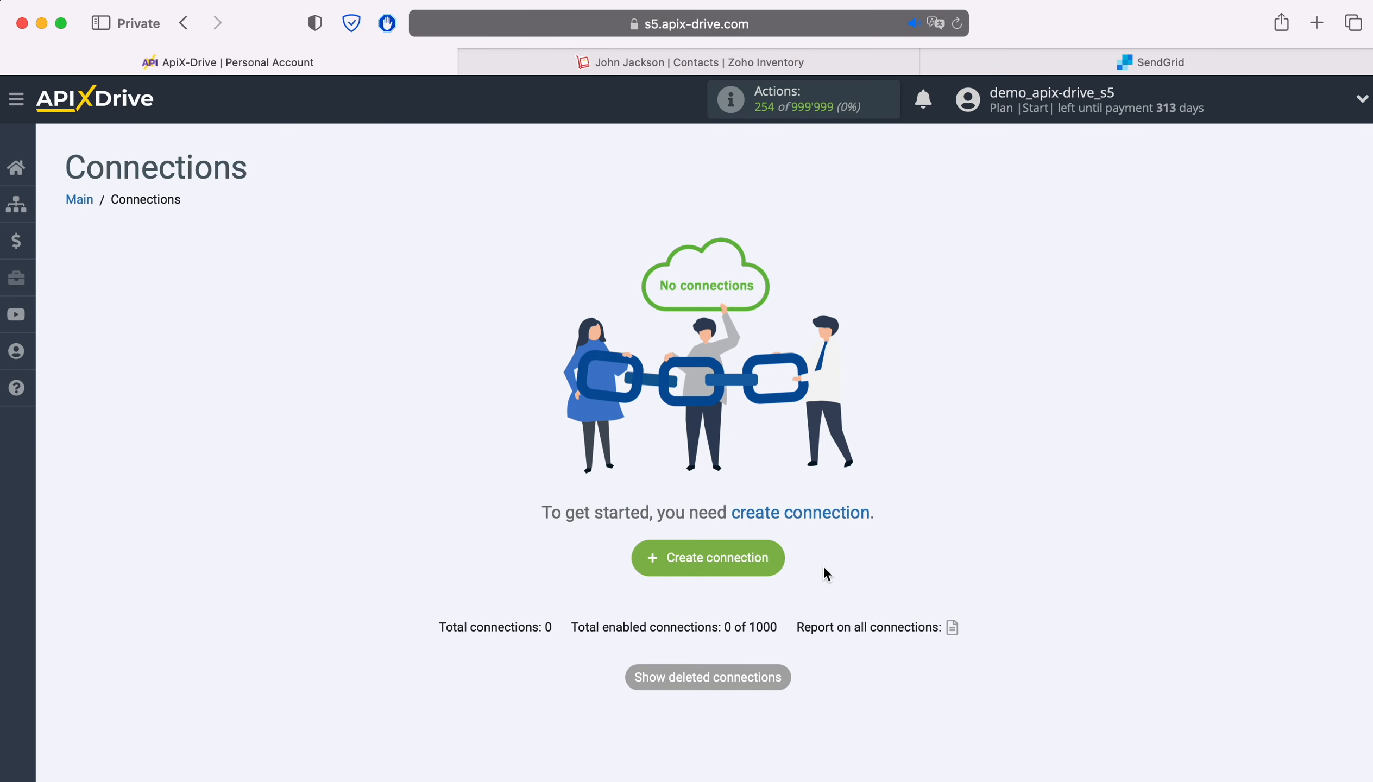
Create a new connection and select ZOHO Inventory as its data source system
{"action": "left_click", "coordinate": [777, 568]}
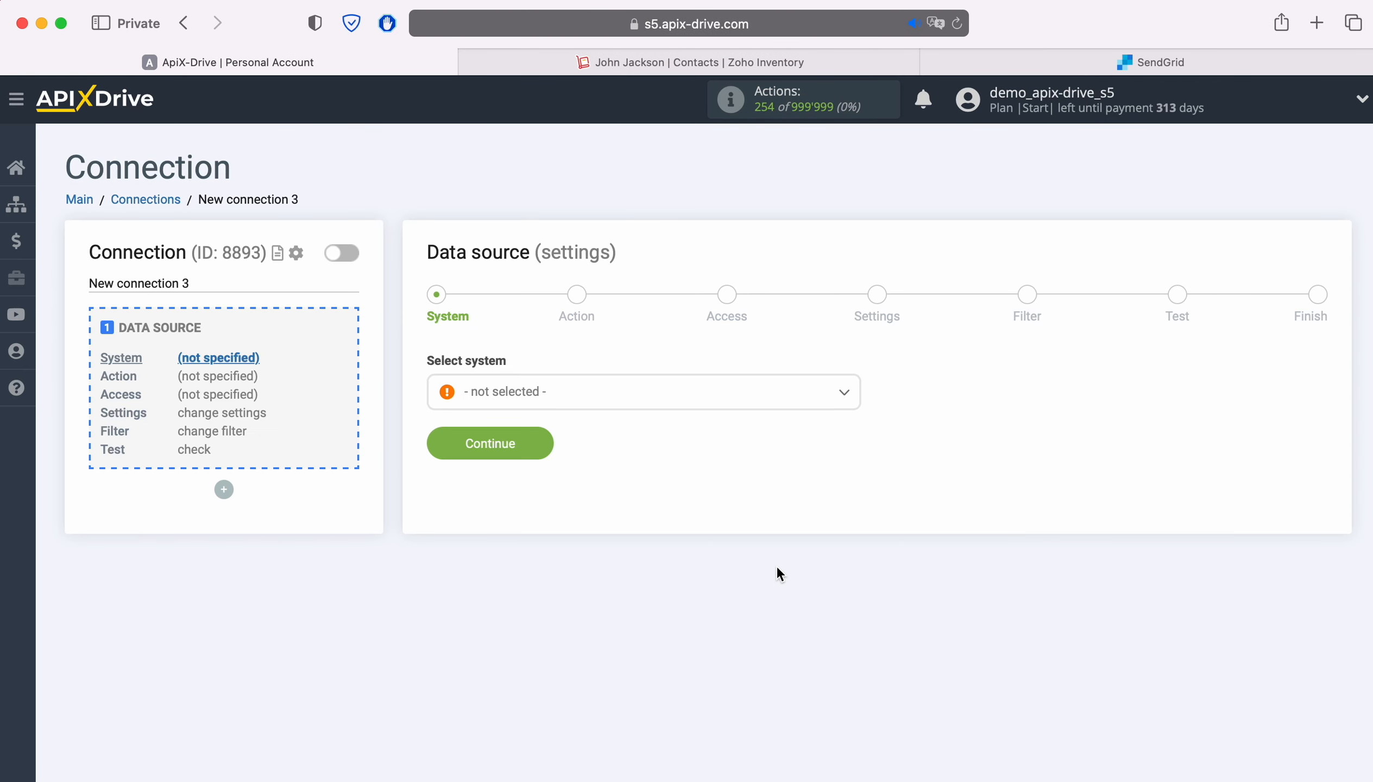
{"action": "left_click", "coordinate": [681, 401]}
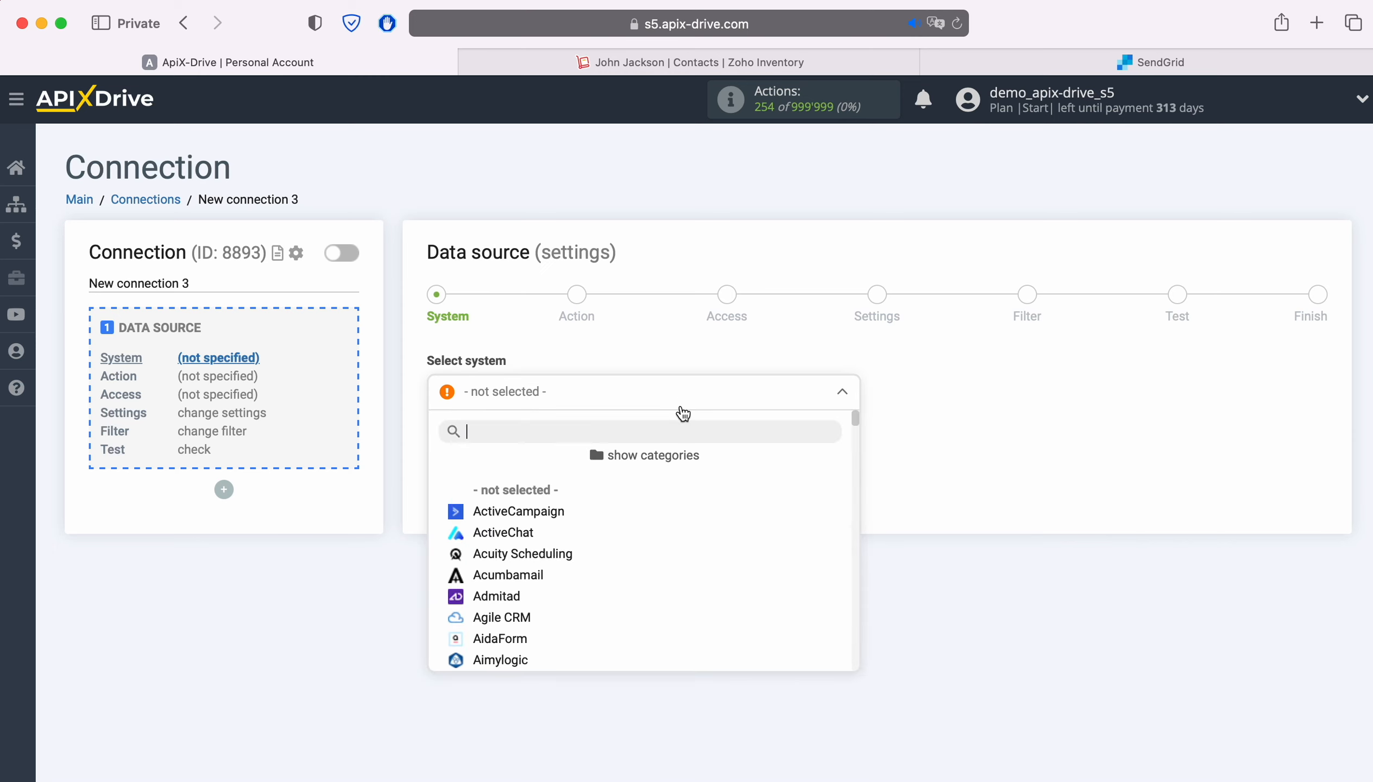
{"action": "scroll", "coordinate": [769, 545], "scroll_direction": "down", "scroll_amount": 20}
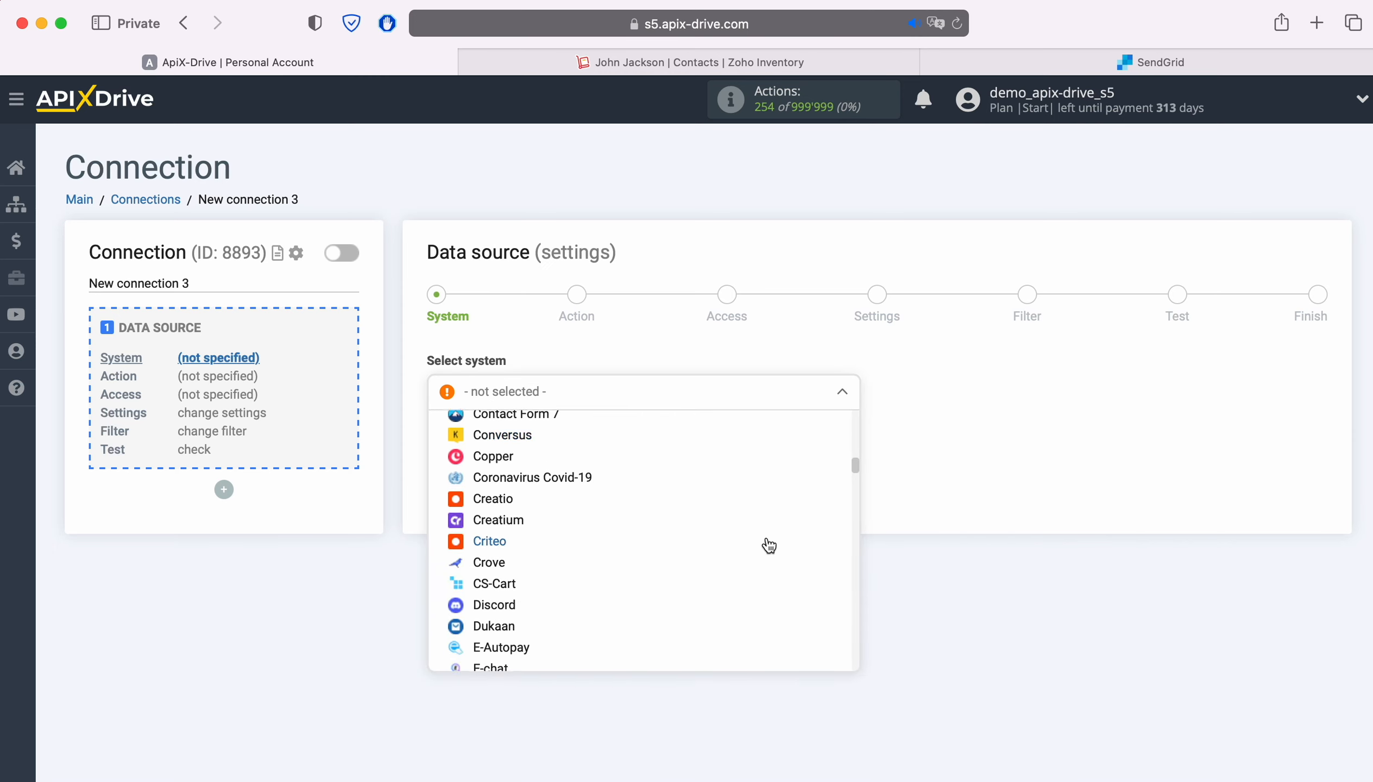
{"action": "scroll", "coordinate": [769, 545], "scroll_direction": "down", "scroll_amount": 18}
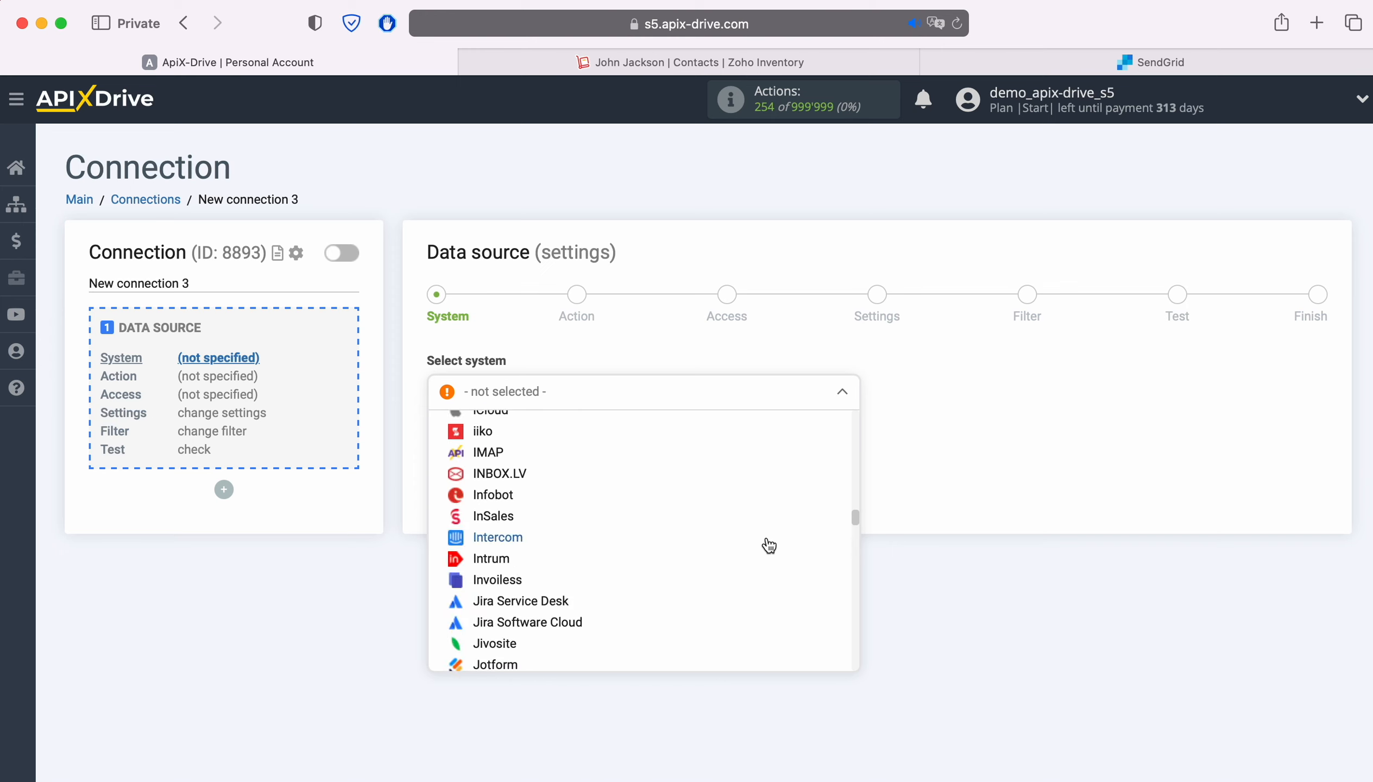
{"action": "scroll", "coordinate": [769, 546], "scroll_direction": "down", "scroll_amount": 20}
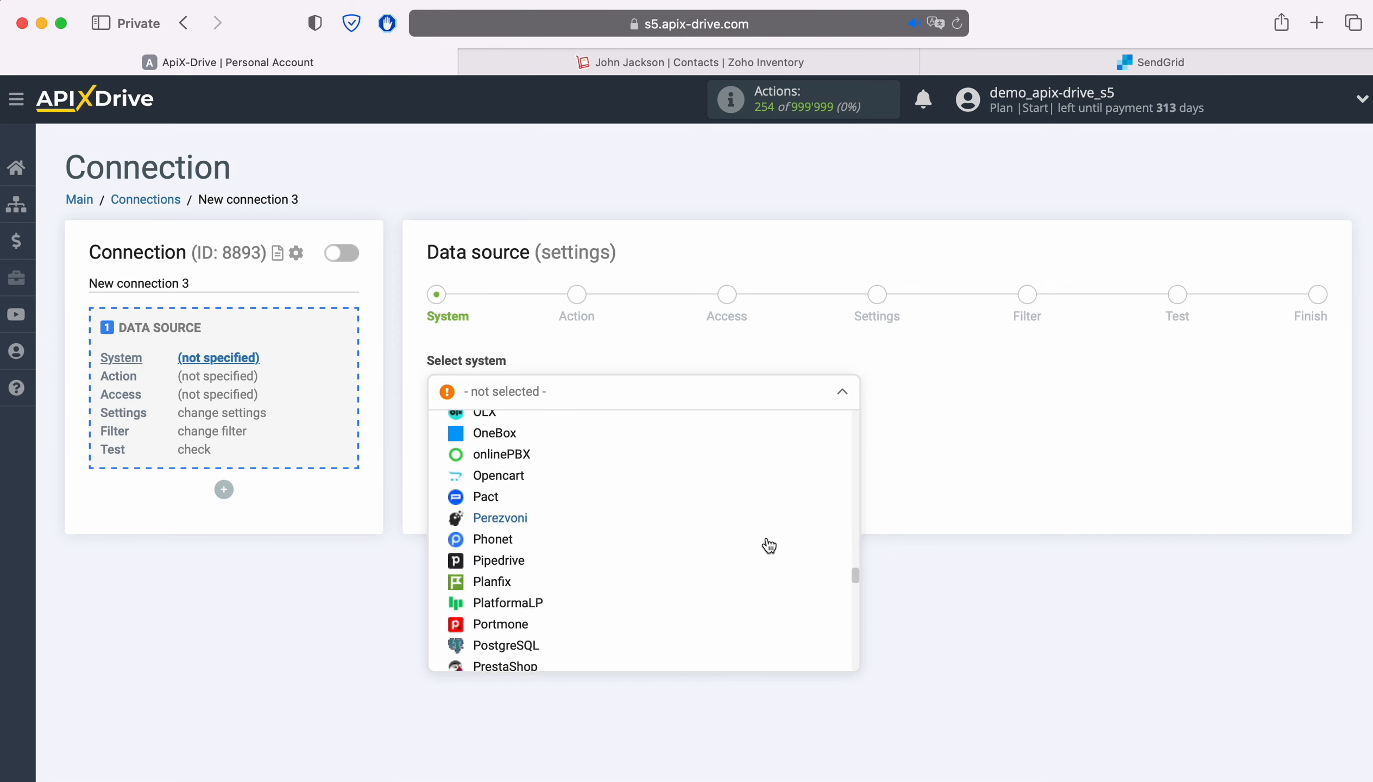
{"action": "scroll", "coordinate": [768, 545], "scroll_direction": "down", "scroll_amount": 20}
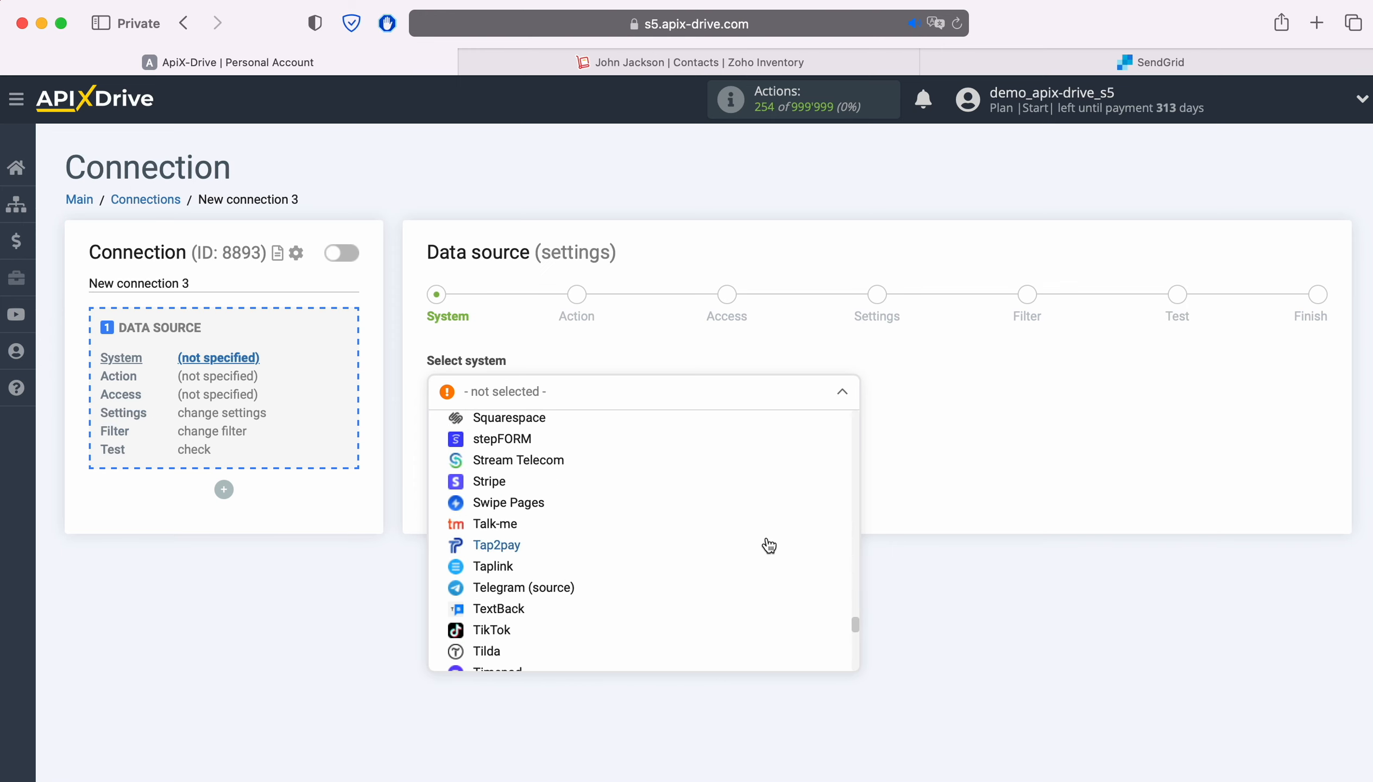
{"action": "scroll", "coordinate": [768, 545], "scroll_direction": "down", "scroll_amount": 15}
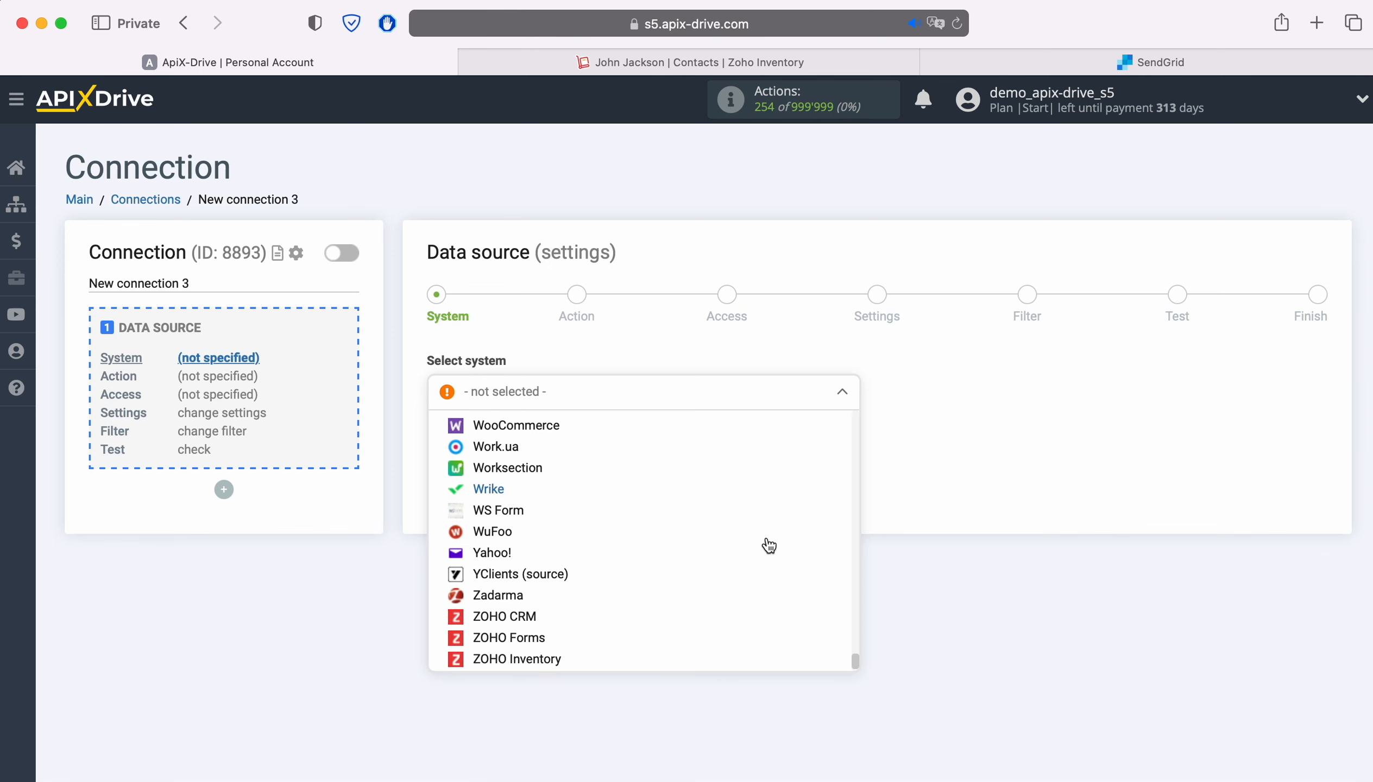
{"action": "left_click", "coordinate": [533, 627]}
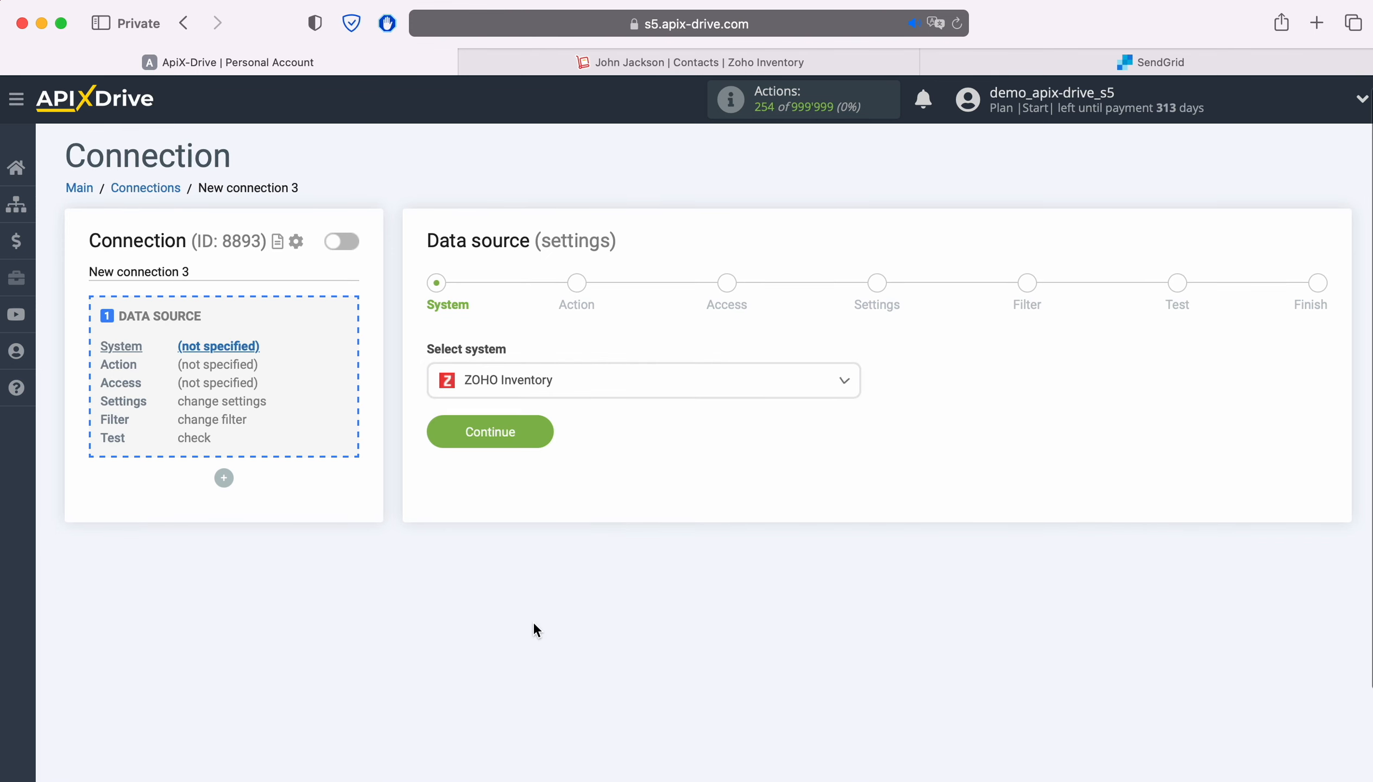
{"action": "left_click", "coordinate": [537, 430]}
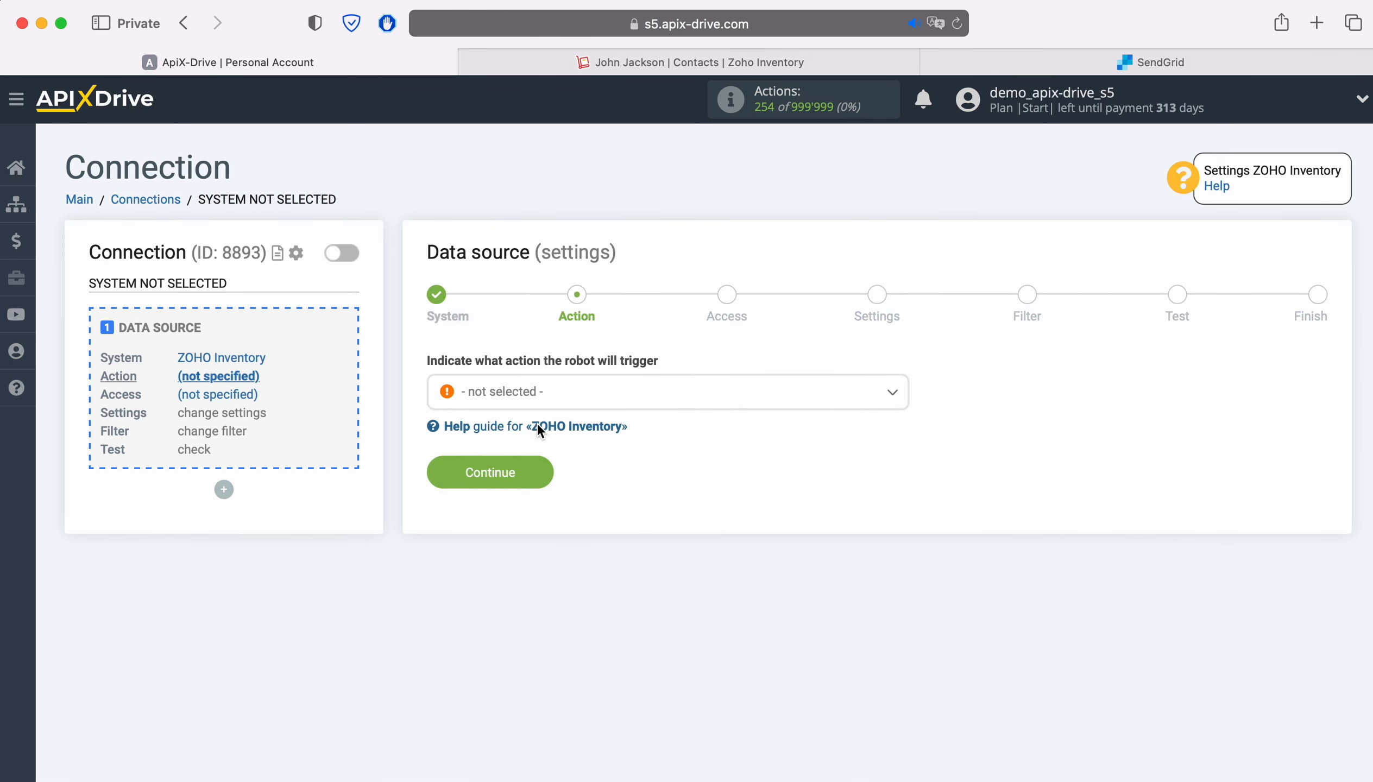
Set the data source action to Get CONTACTS (new) and proceed to the access stage
{"action": "left_click", "coordinate": [681, 390]}
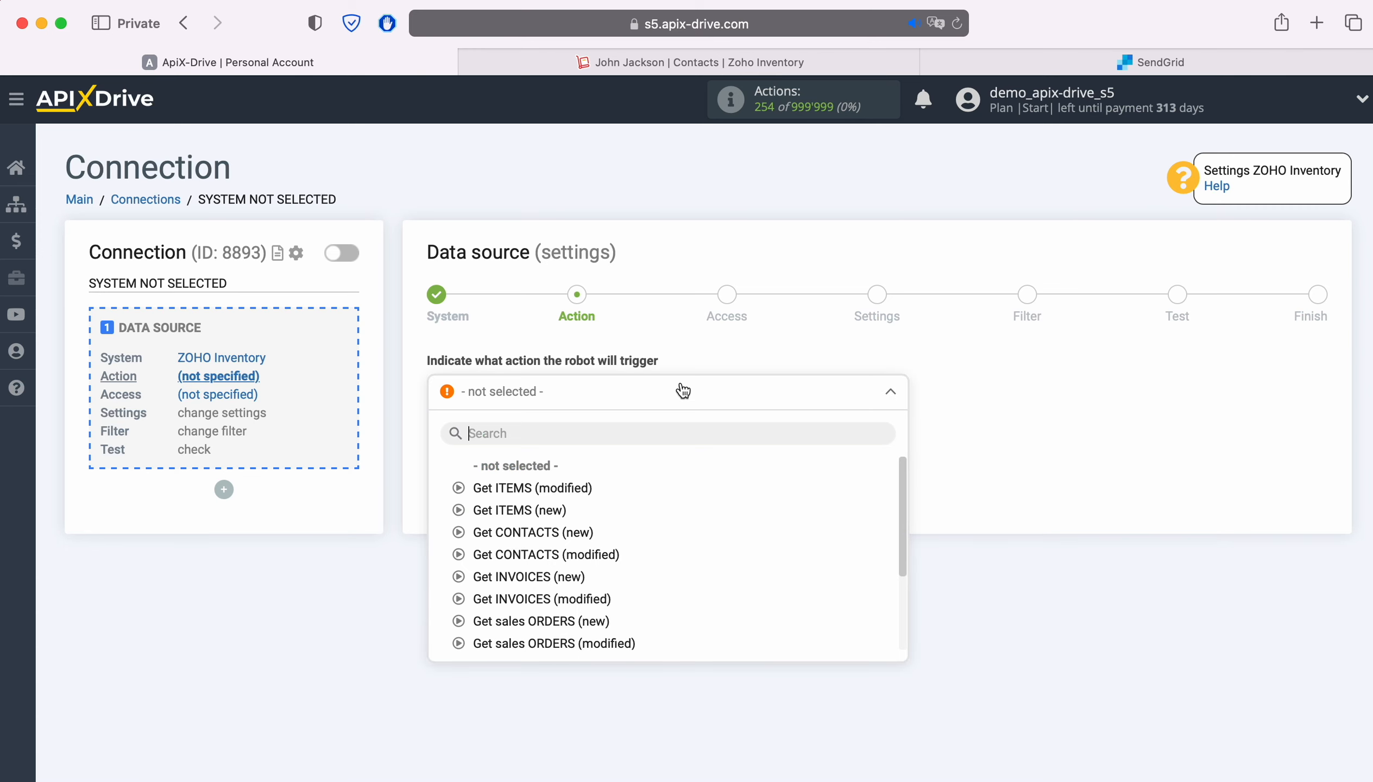
{"action": "left_click", "coordinate": [582, 533]}
{"action": "left_click", "coordinate": [537, 474]}
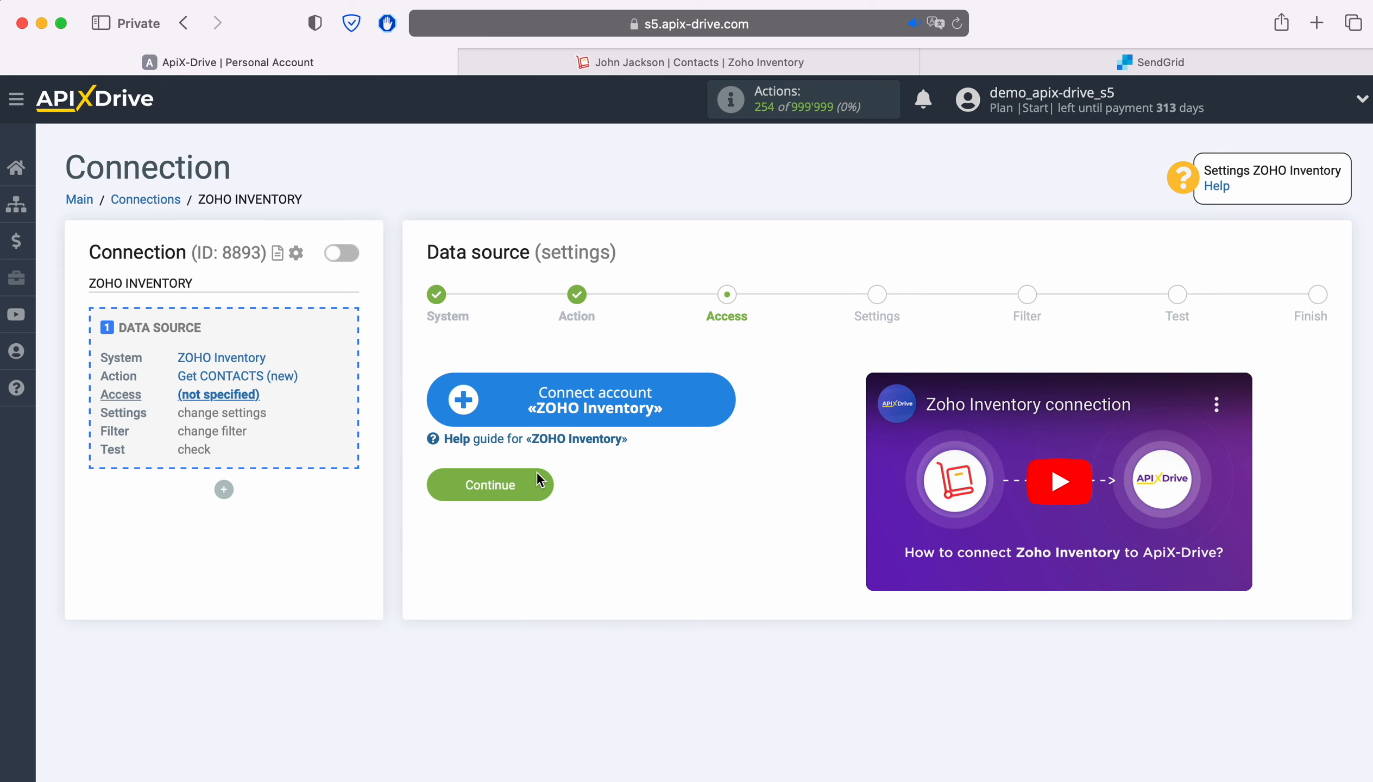
Connect the ZOHO Inventory account by signing in with the account e-mail and password and accepting ApiX Drive's access request
{"action": "left_click", "coordinate": [722, 393]}
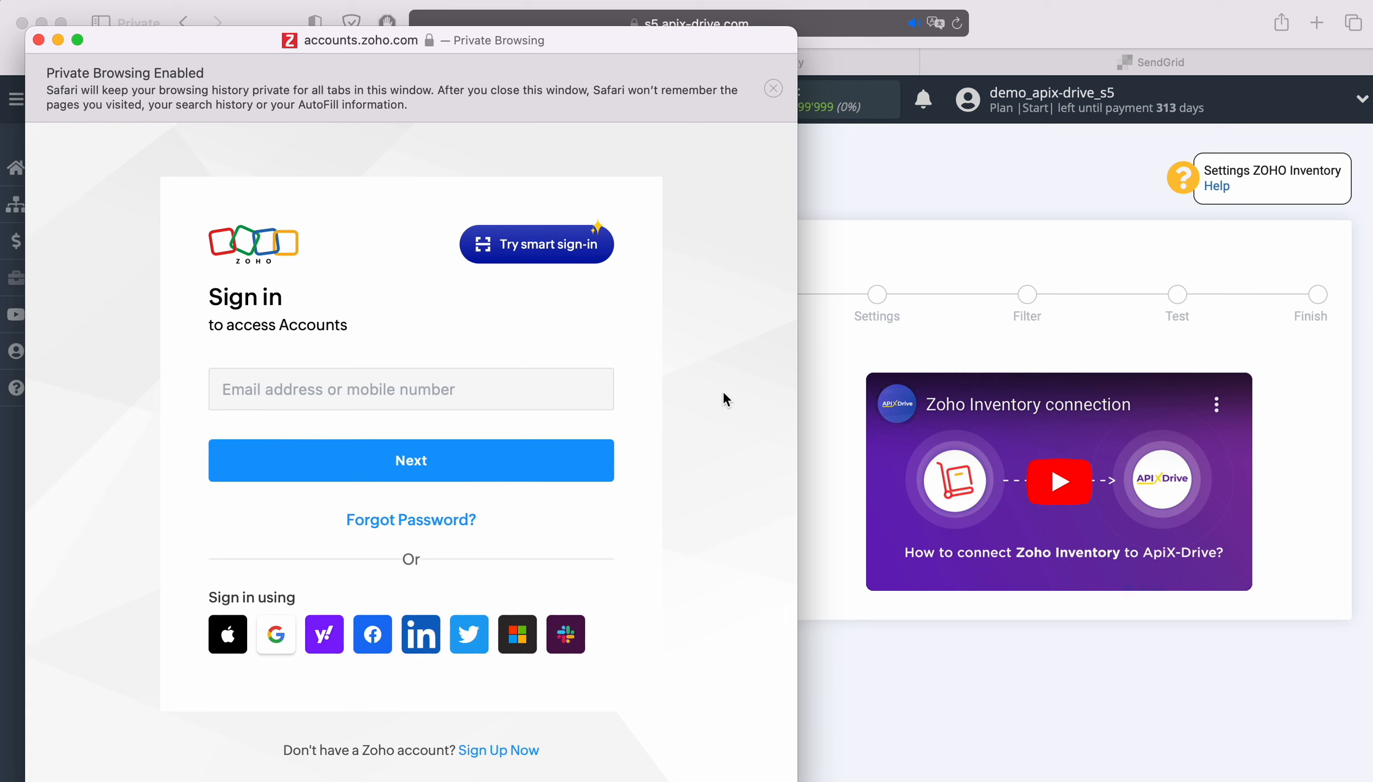
{"action": "left_click", "coordinate": [538, 384]}
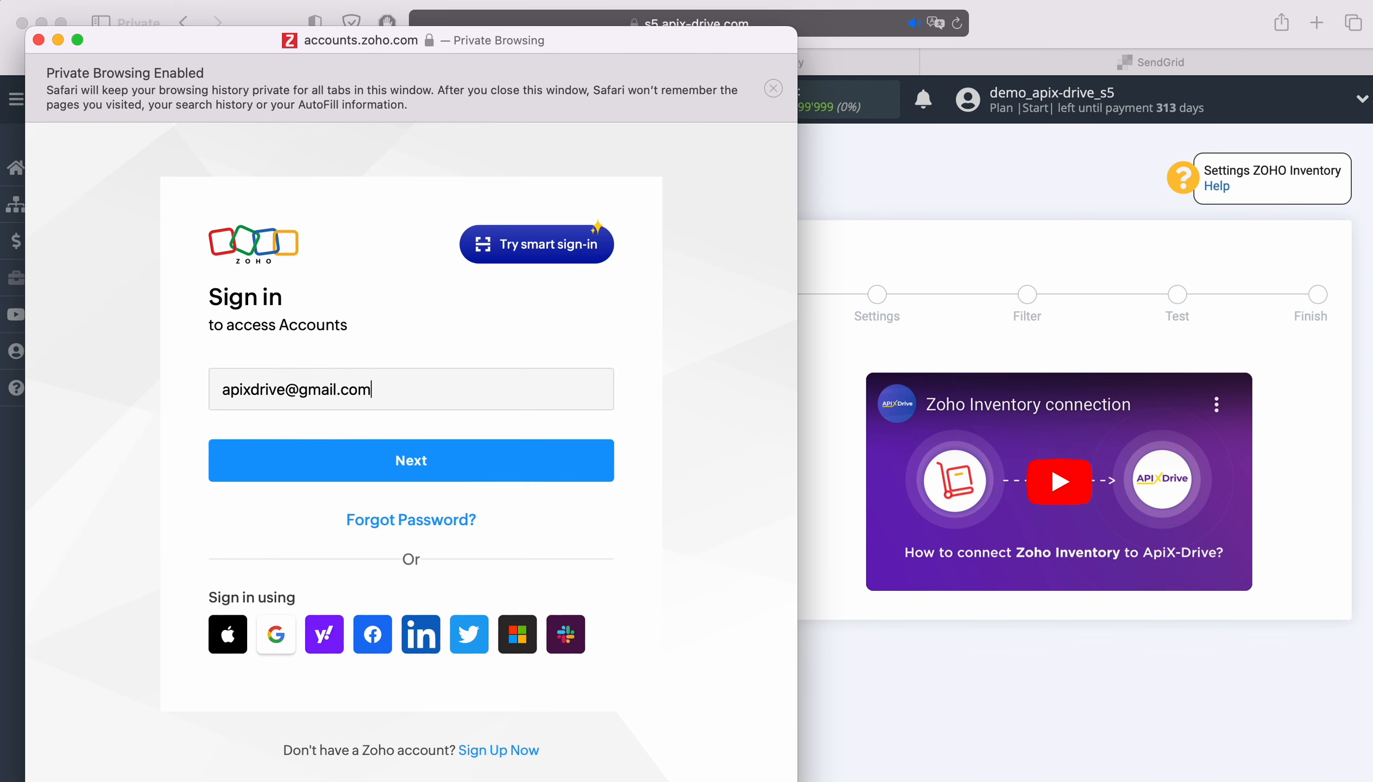
{"action": "key", "text": "Return"}
{"action": "left_click", "coordinate": [349, 514]}
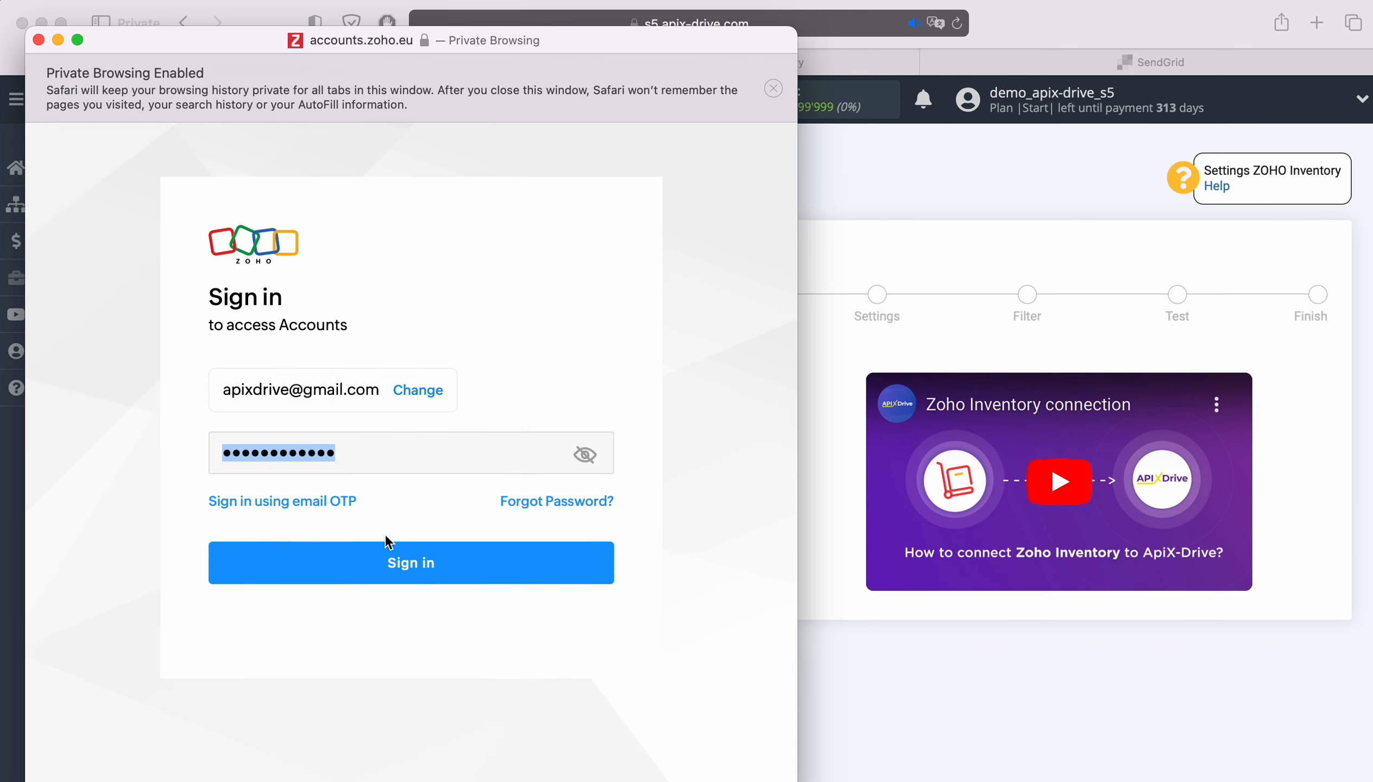
{"action": "left_click", "coordinate": [431, 561]}
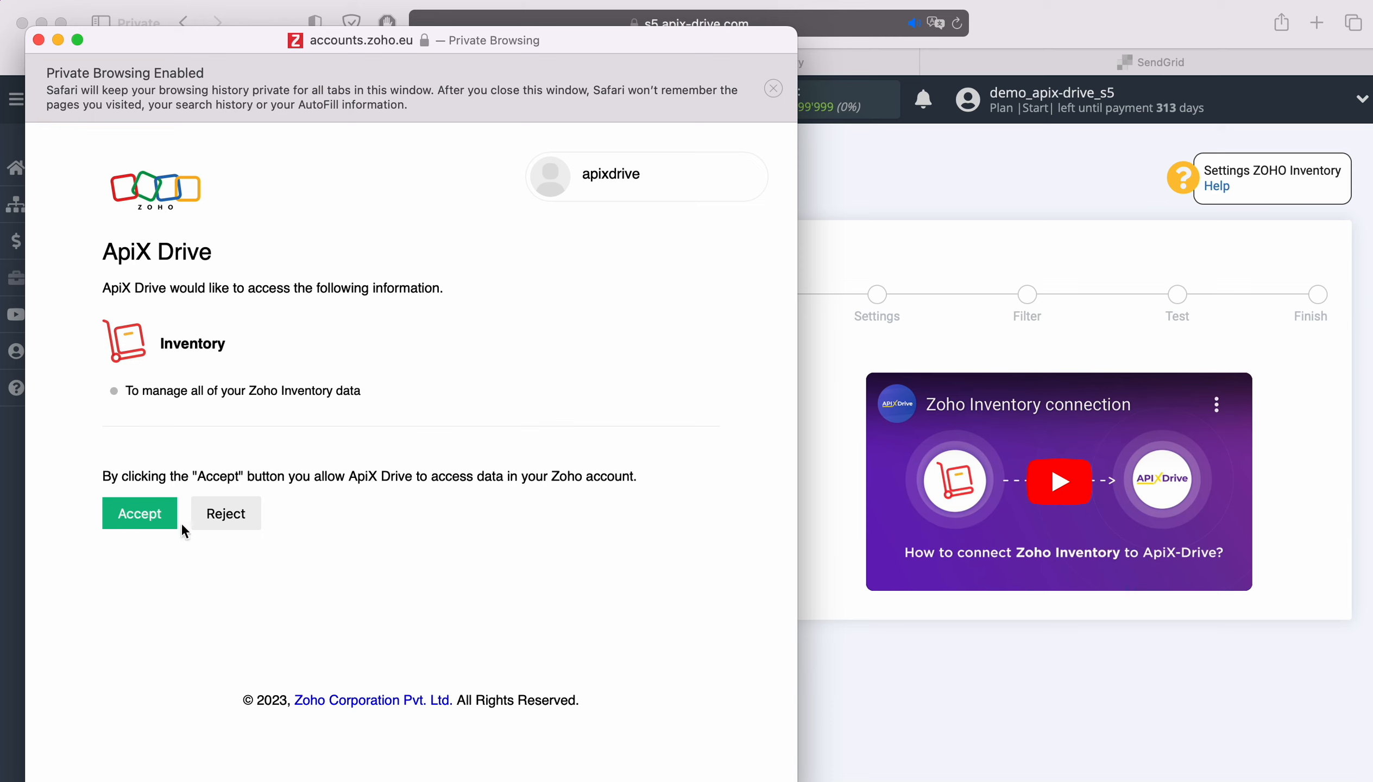
{"action": "left_click", "coordinate": [153, 522]}
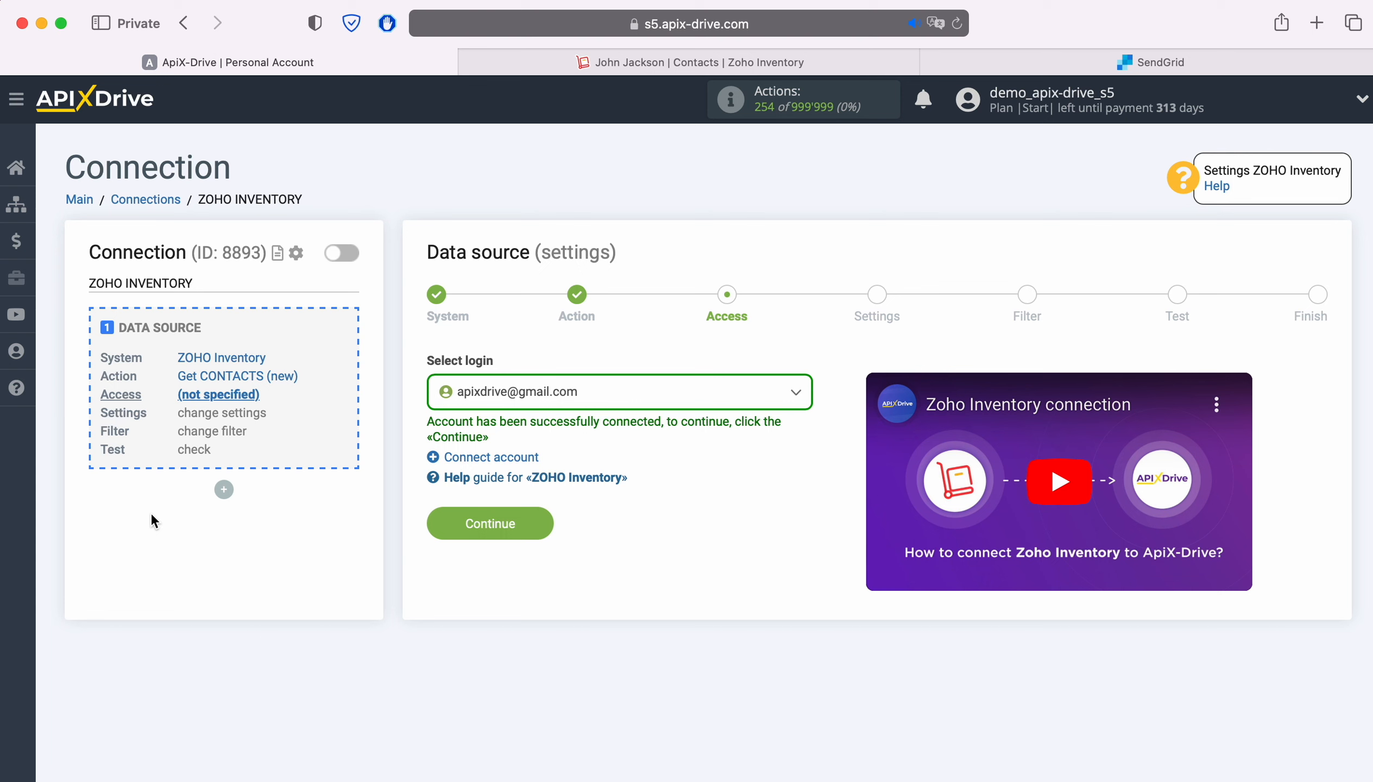
Choose the newly connected Zoho account as the data source login and continue to the settings stage
{"action": "left_click", "coordinate": [624, 398]}
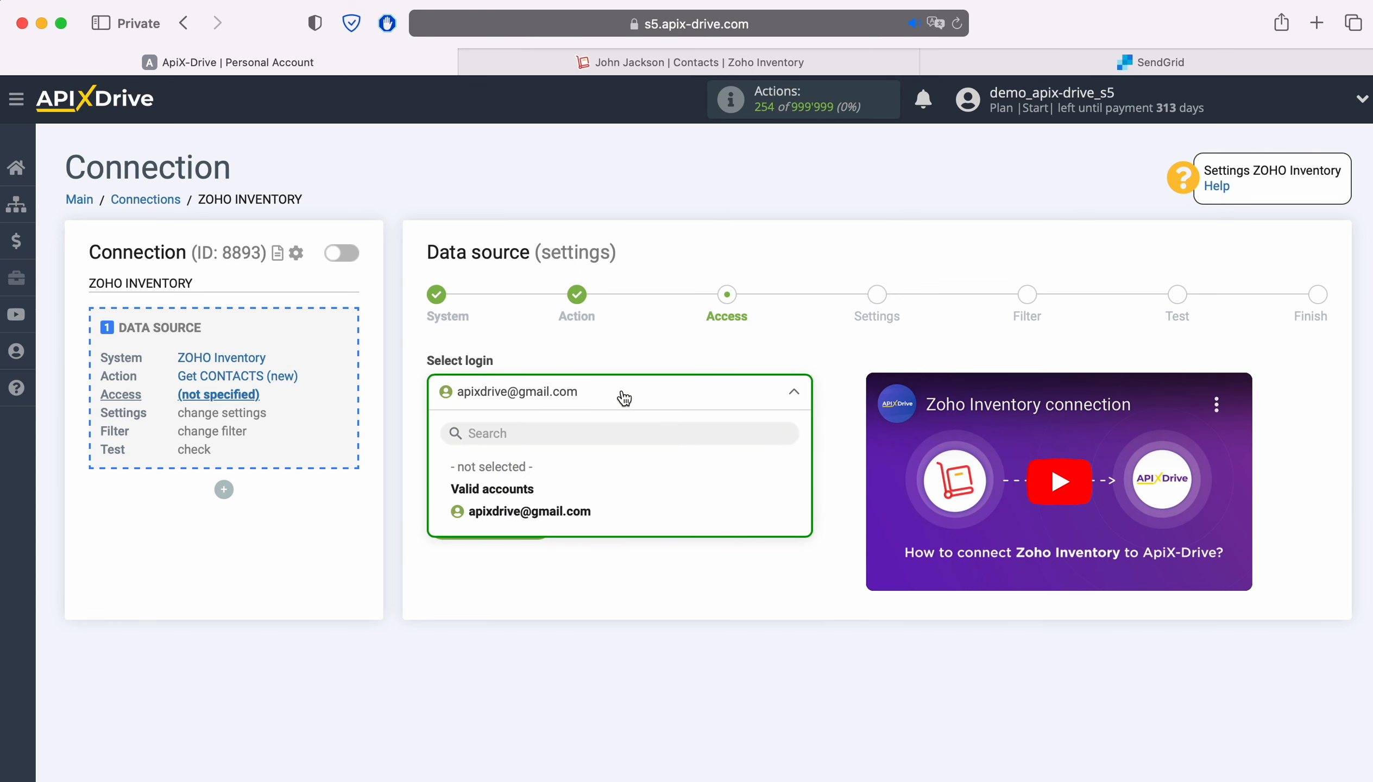
{"action": "left_click", "coordinate": [570, 511]}
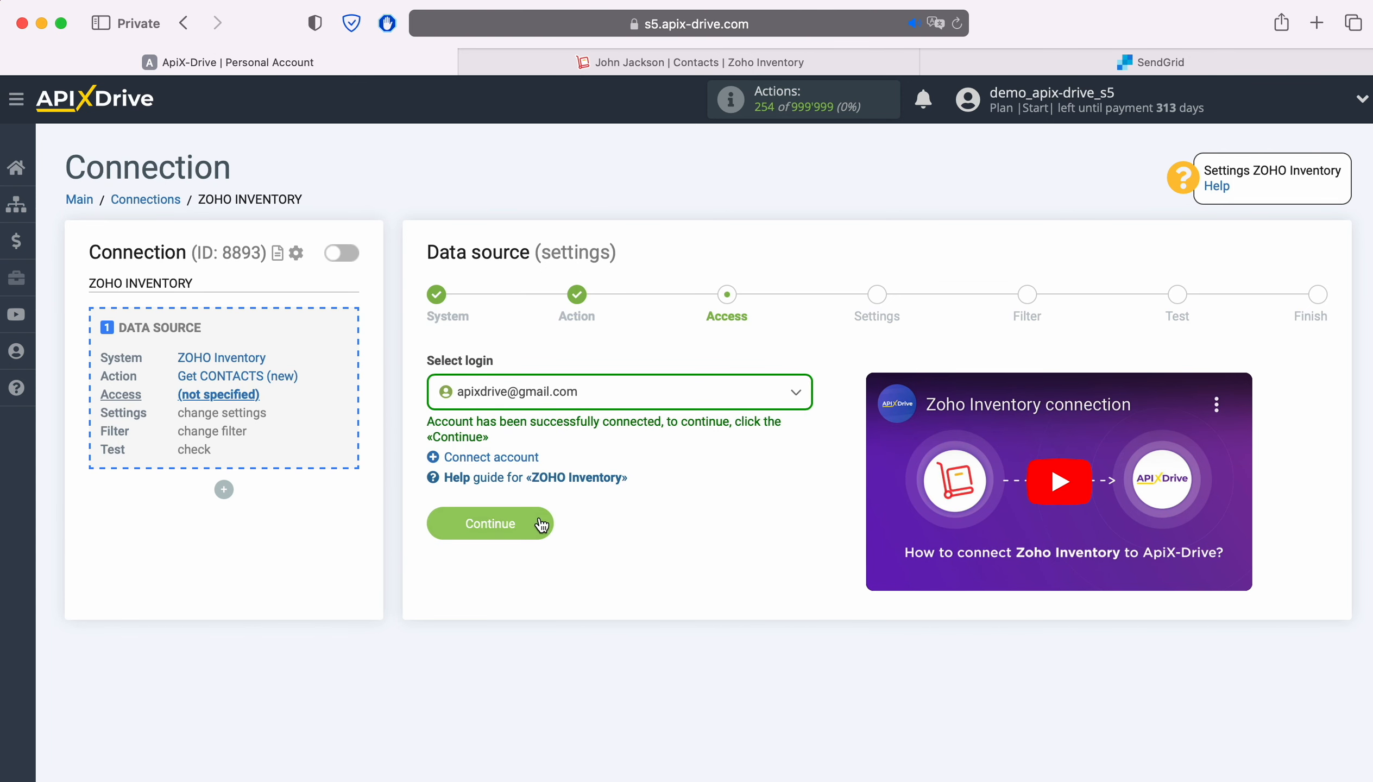
{"action": "left_click", "coordinate": [541, 524]}
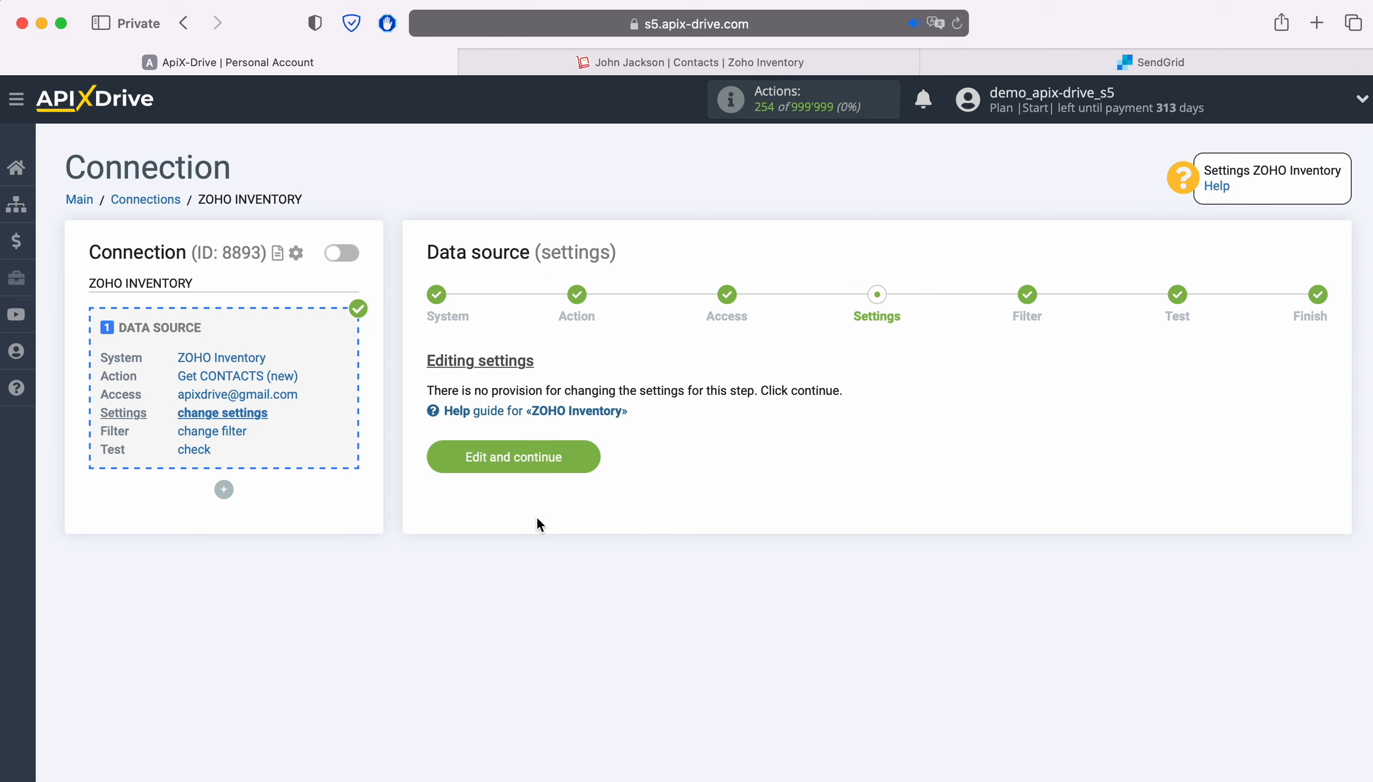
Continue past the source settings without adding a filter, and review the test contact data to complete the data source setup
{"action": "left_click", "coordinate": [591, 453]}
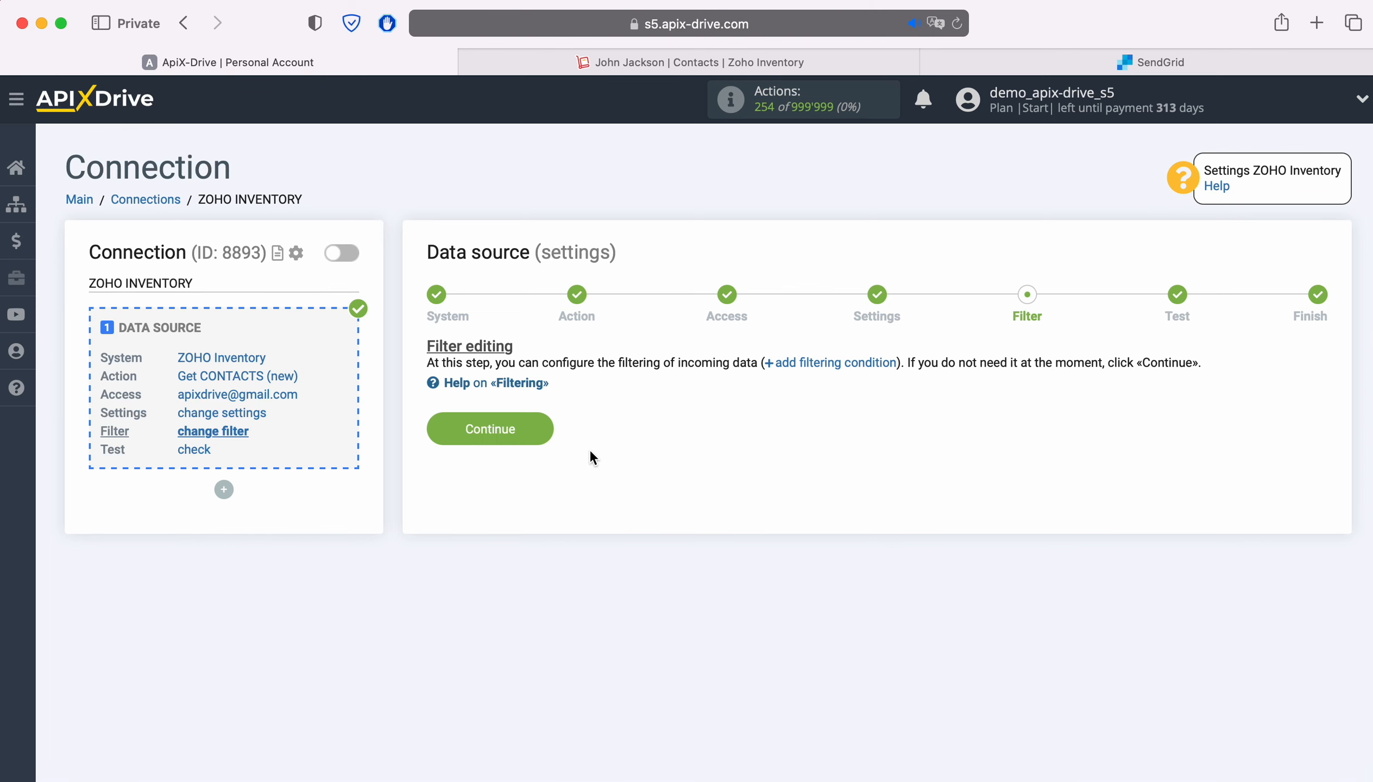
{"action": "left_click", "coordinate": [543, 429]}
{"action": "scroll", "coordinate": [542, 426], "scroll_direction": "down", "scroll_amount": 4}
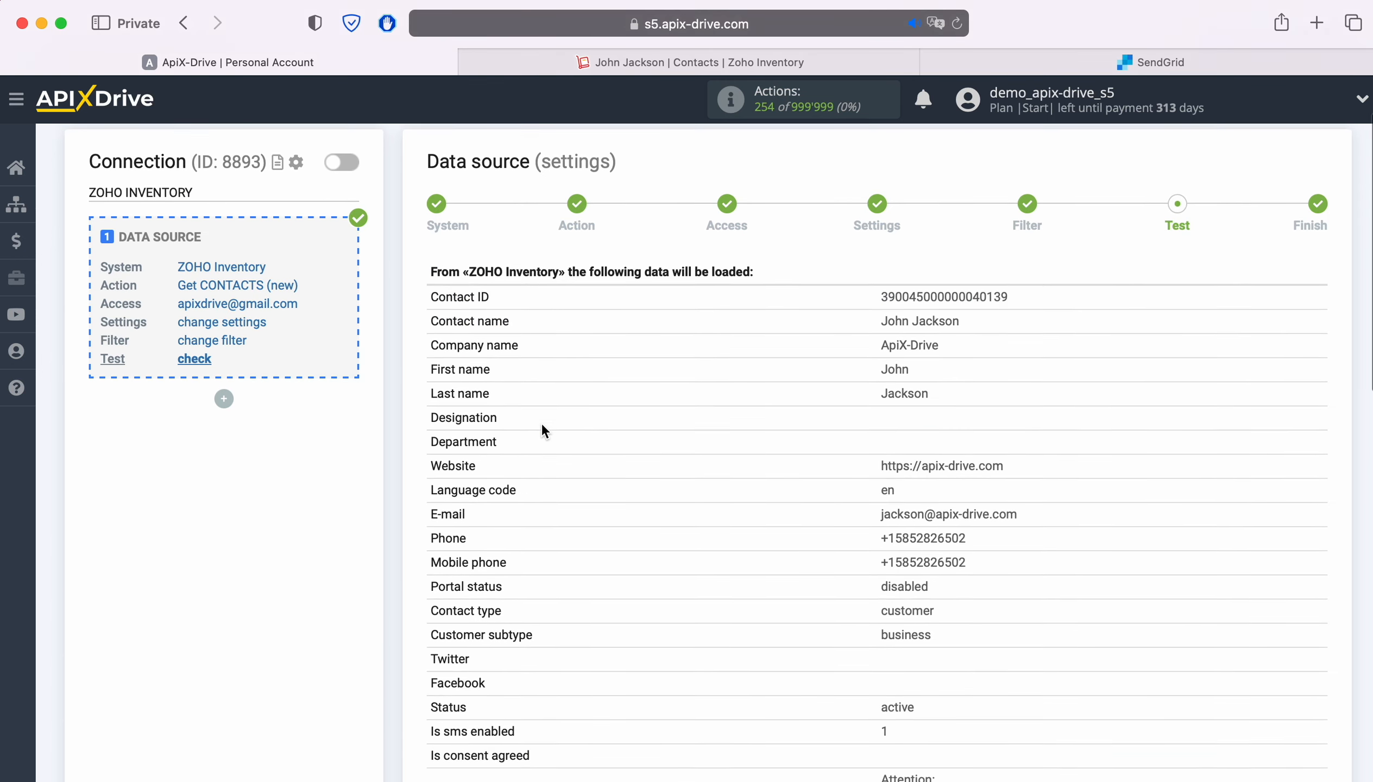
{"action": "scroll", "coordinate": [543, 429], "scroll_direction": "down", "scroll_amount": 10}
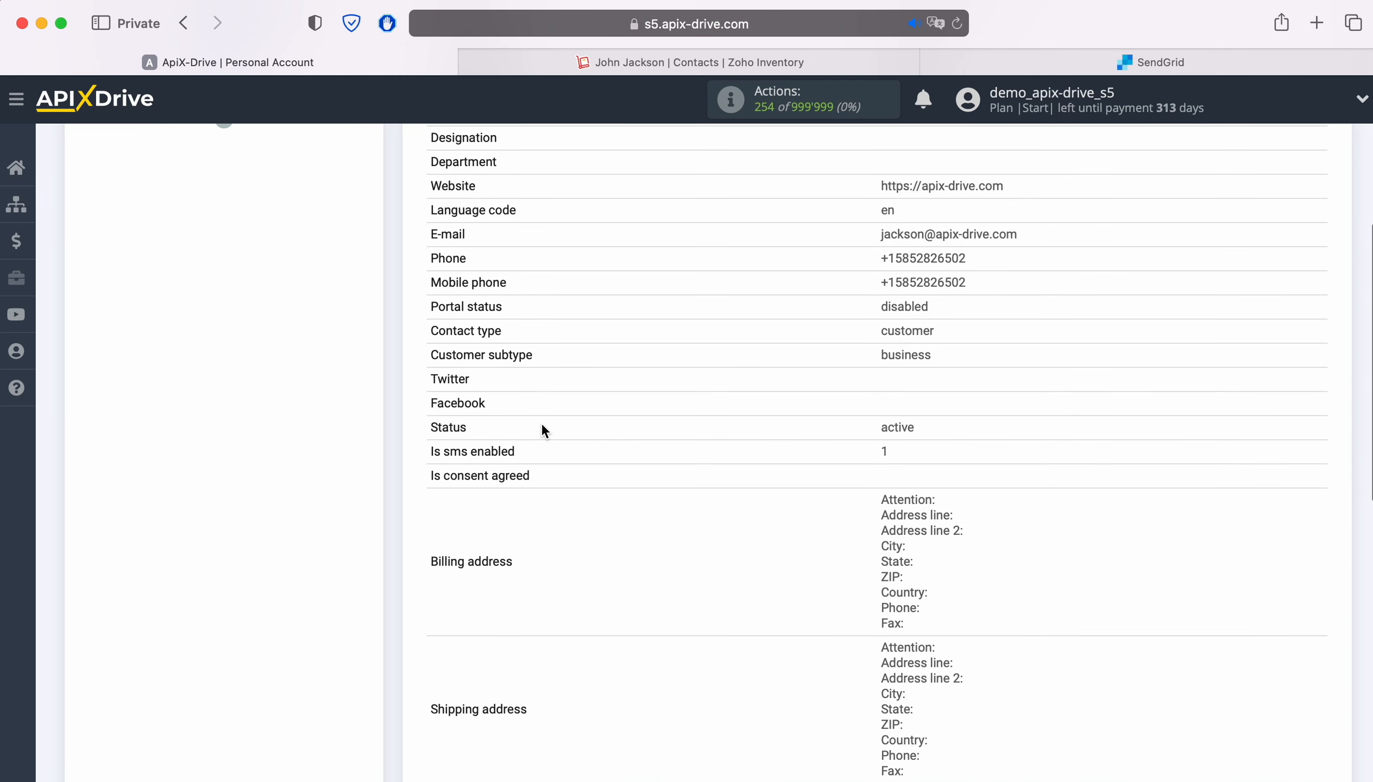
{"action": "scroll", "coordinate": [542, 429], "scroll_direction": "down", "scroll_amount": 4}
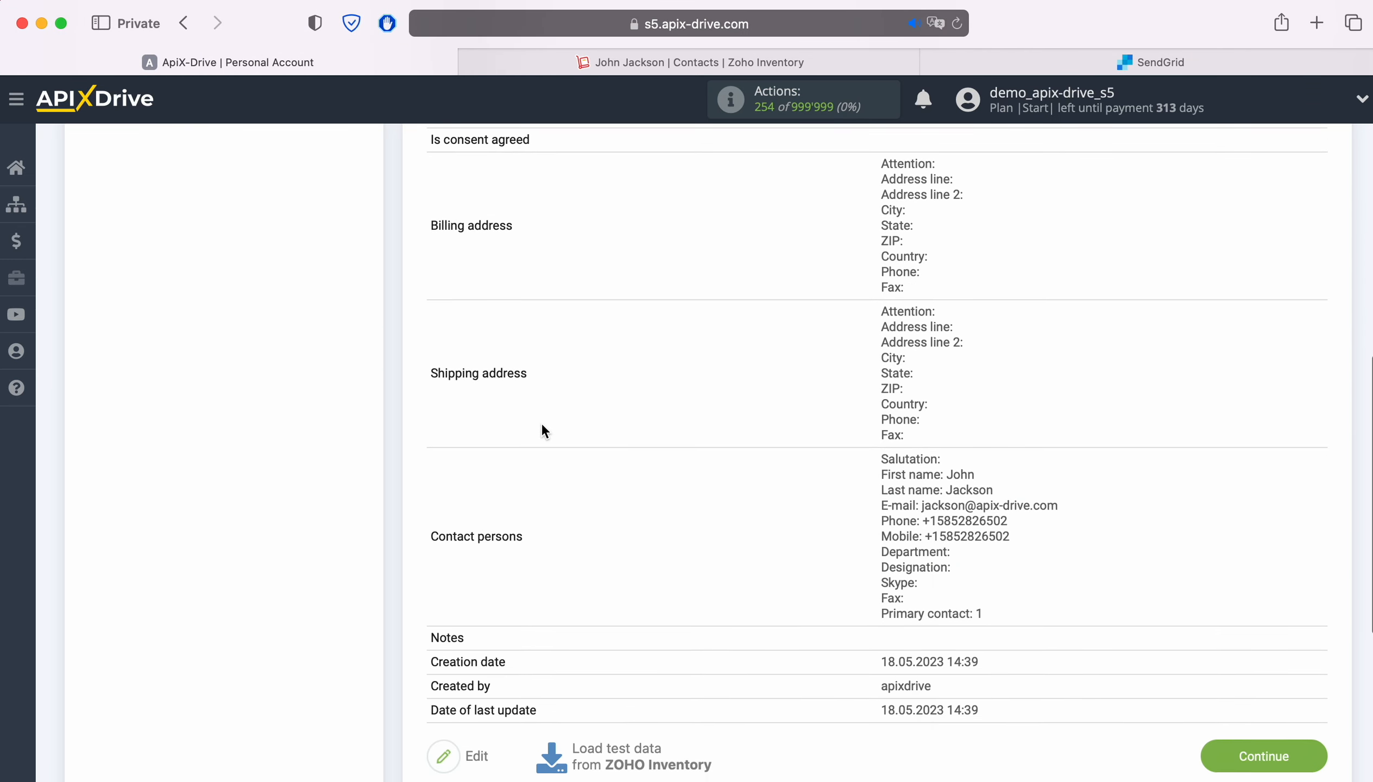
{"action": "left_click", "coordinate": [1259, 693]}
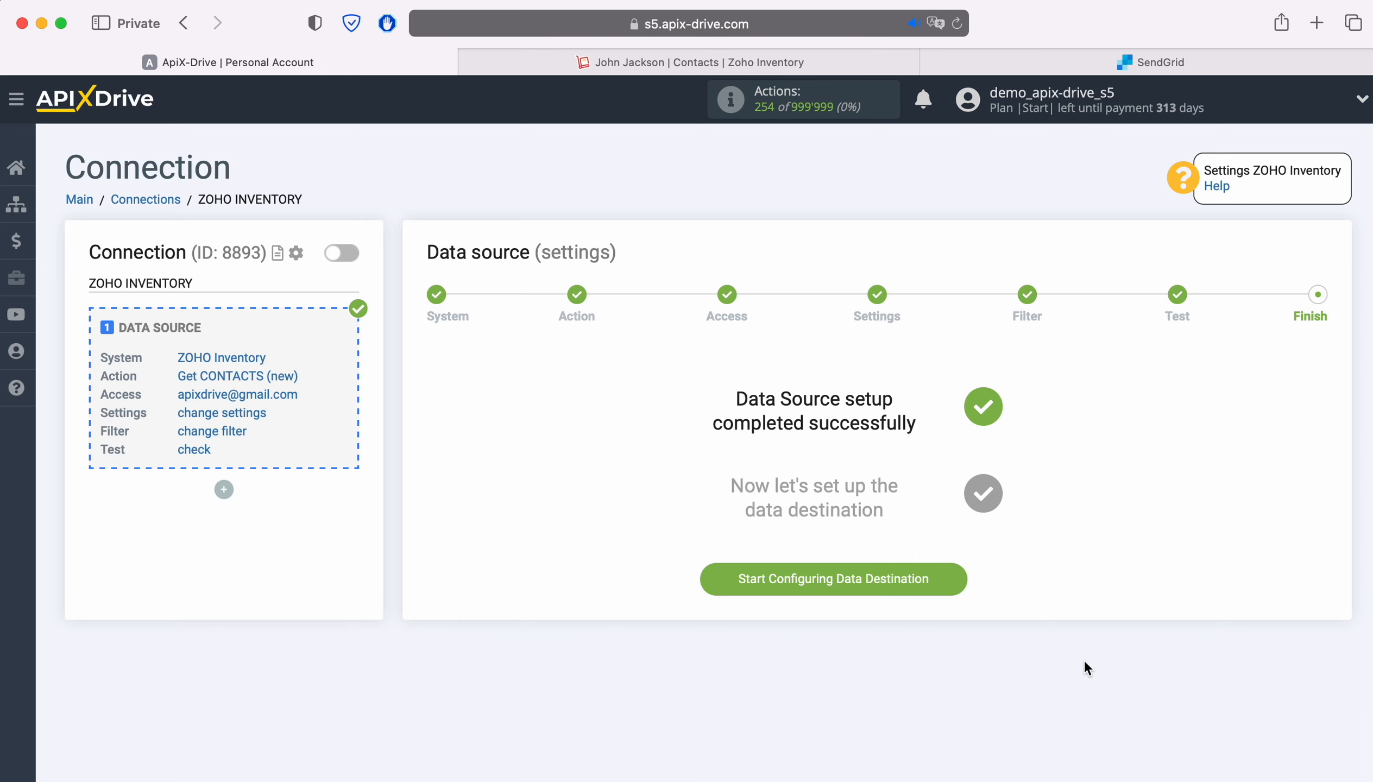
Start configuring the data destination and select SendGrid as its system
{"action": "left_click", "coordinate": [955, 581]}
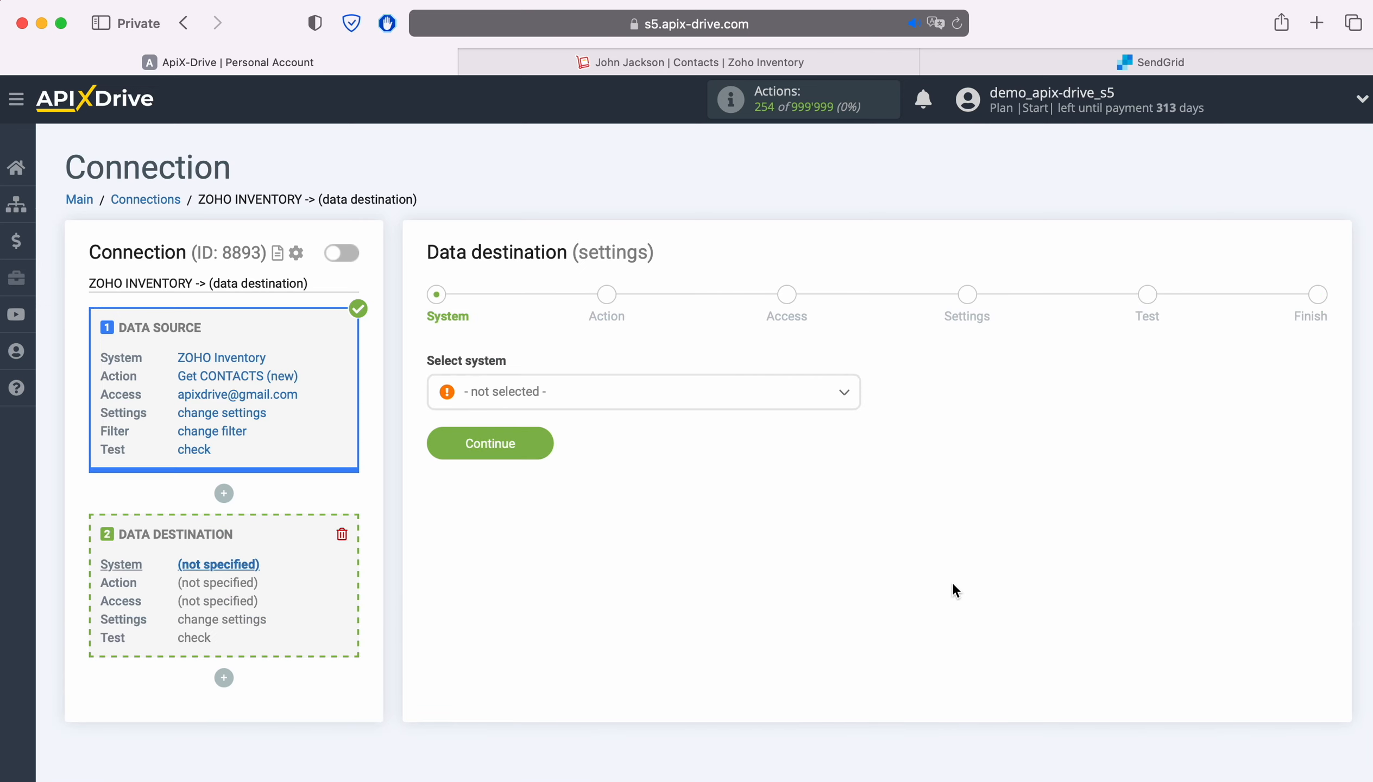
{"action": "left_click", "coordinate": [607, 406]}
{"action": "scroll", "coordinate": [760, 538], "scroll_direction": "down", "scroll_amount": 10}
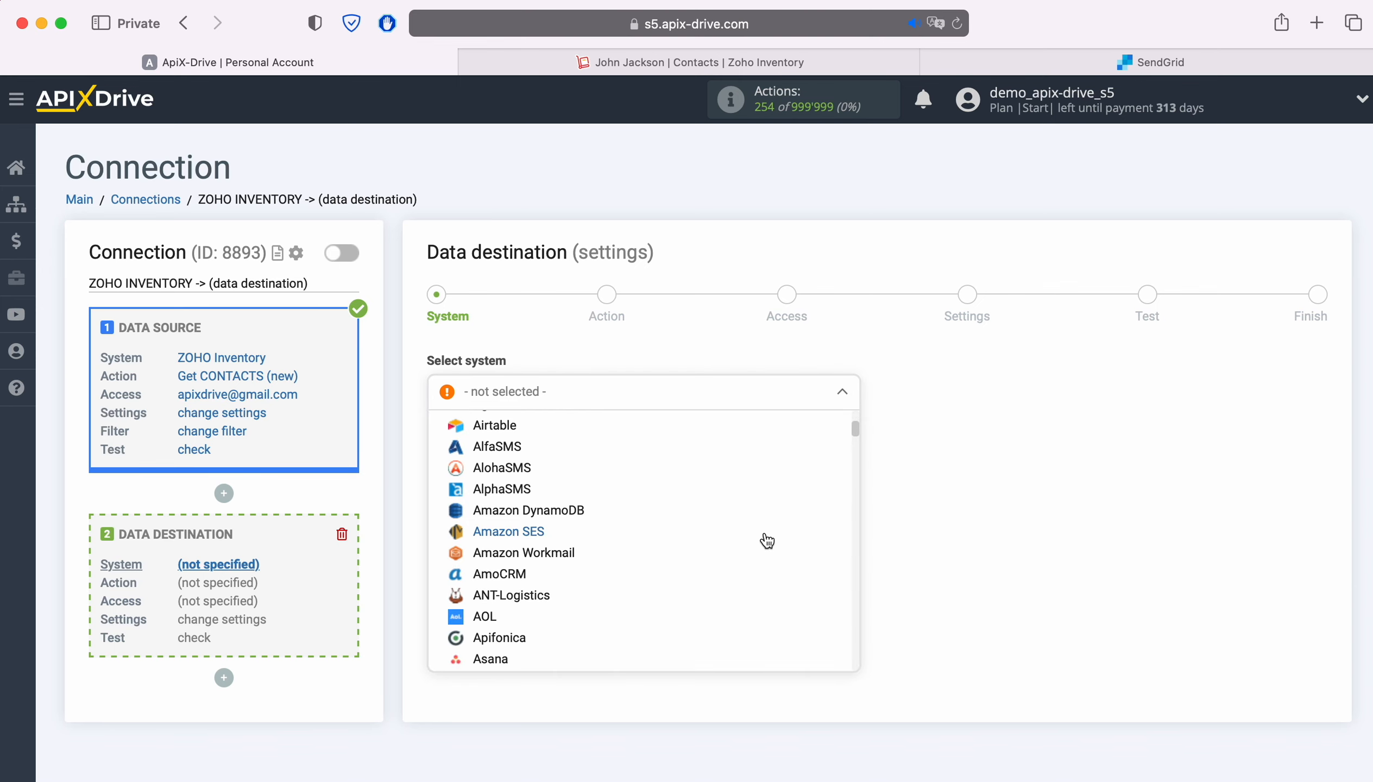
{"action": "scroll", "coordinate": [766, 541], "scroll_direction": "down", "scroll_amount": 15}
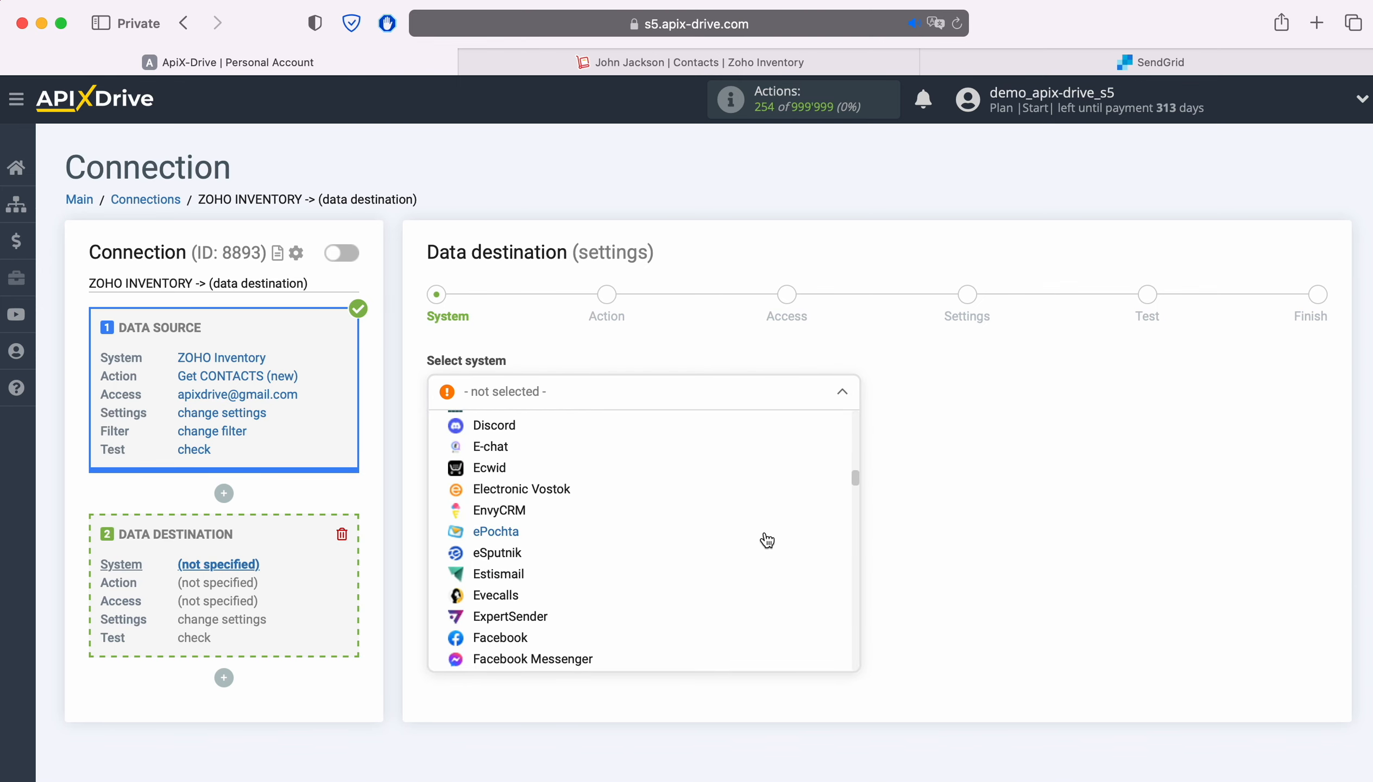
{"action": "scroll", "coordinate": [767, 540], "scroll_direction": "down", "scroll_amount": 15}
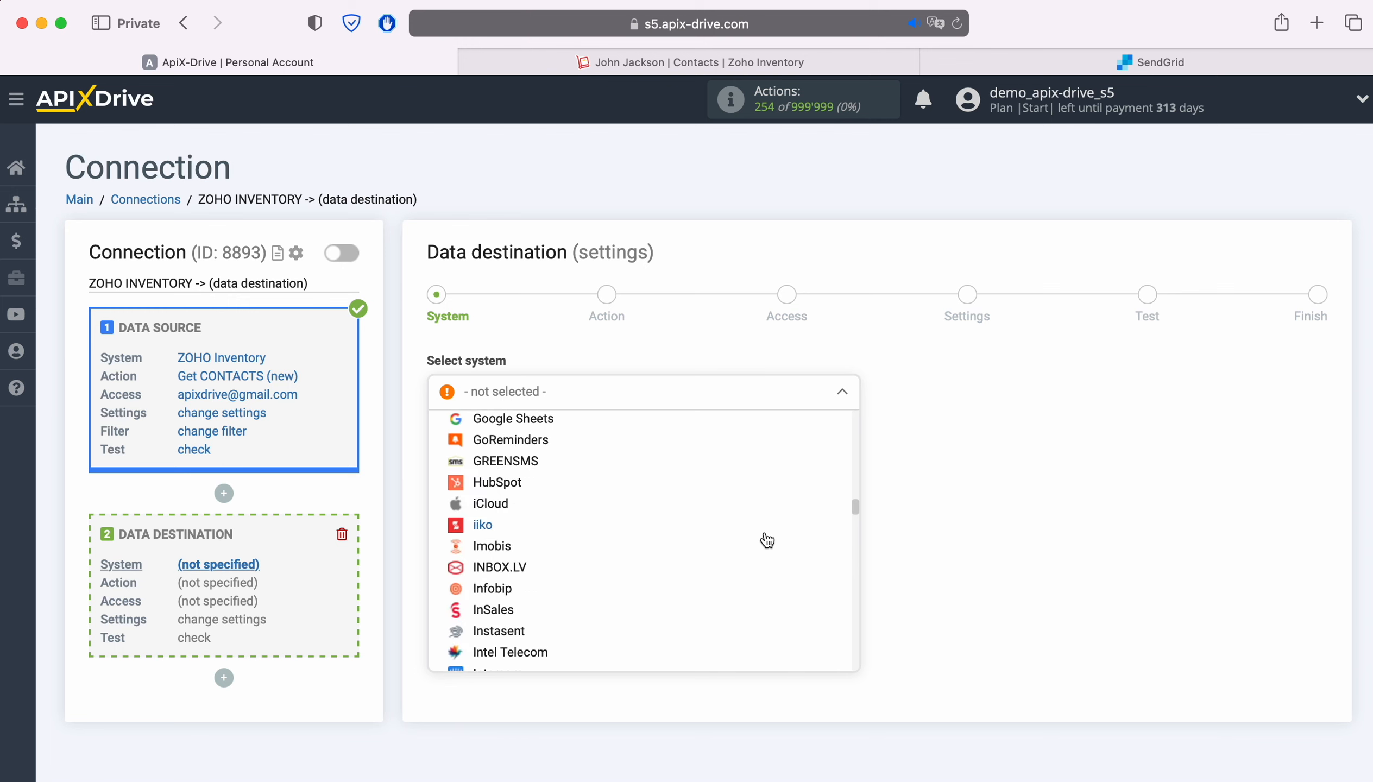
{"action": "scroll", "coordinate": [767, 541], "scroll_direction": "down", "scroll_amount": 15}
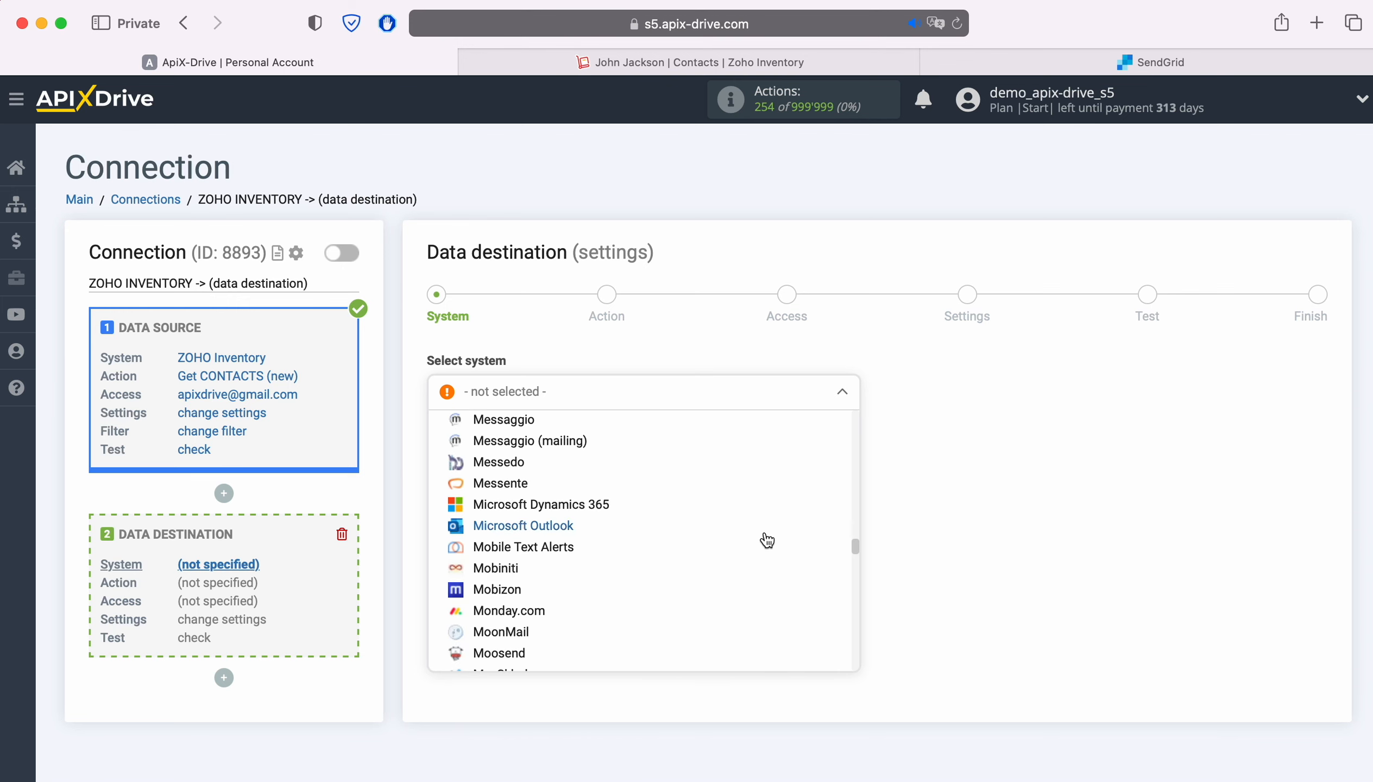
{"action": "scroll", "coordinate": [766, 540], "scroll_direction": "down", "scroll_amount": 15}
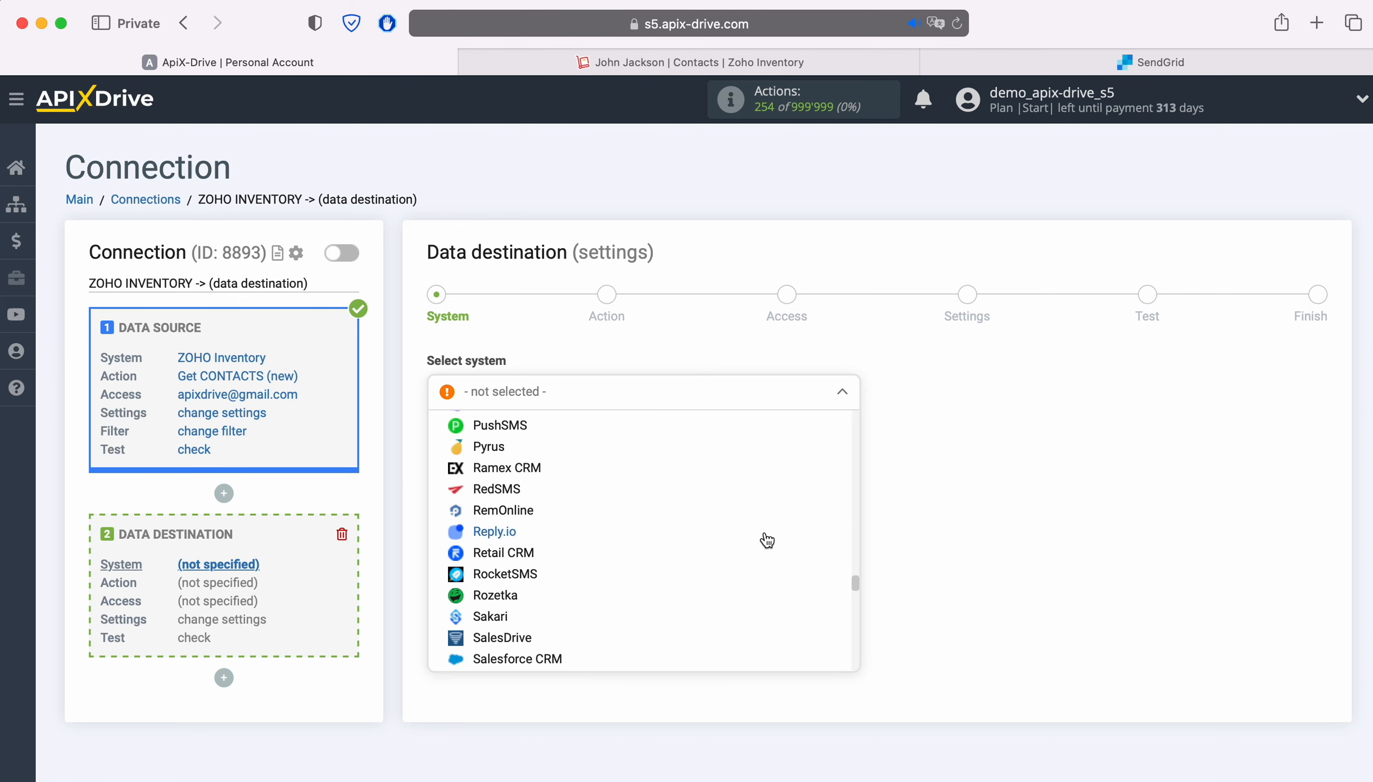
{"action": "scroll", "coordinate": [767, 541], "scroll_direction": "down", "scroll_amount": 1}
{"action": "left_click", "coordinate": [545, 521]}
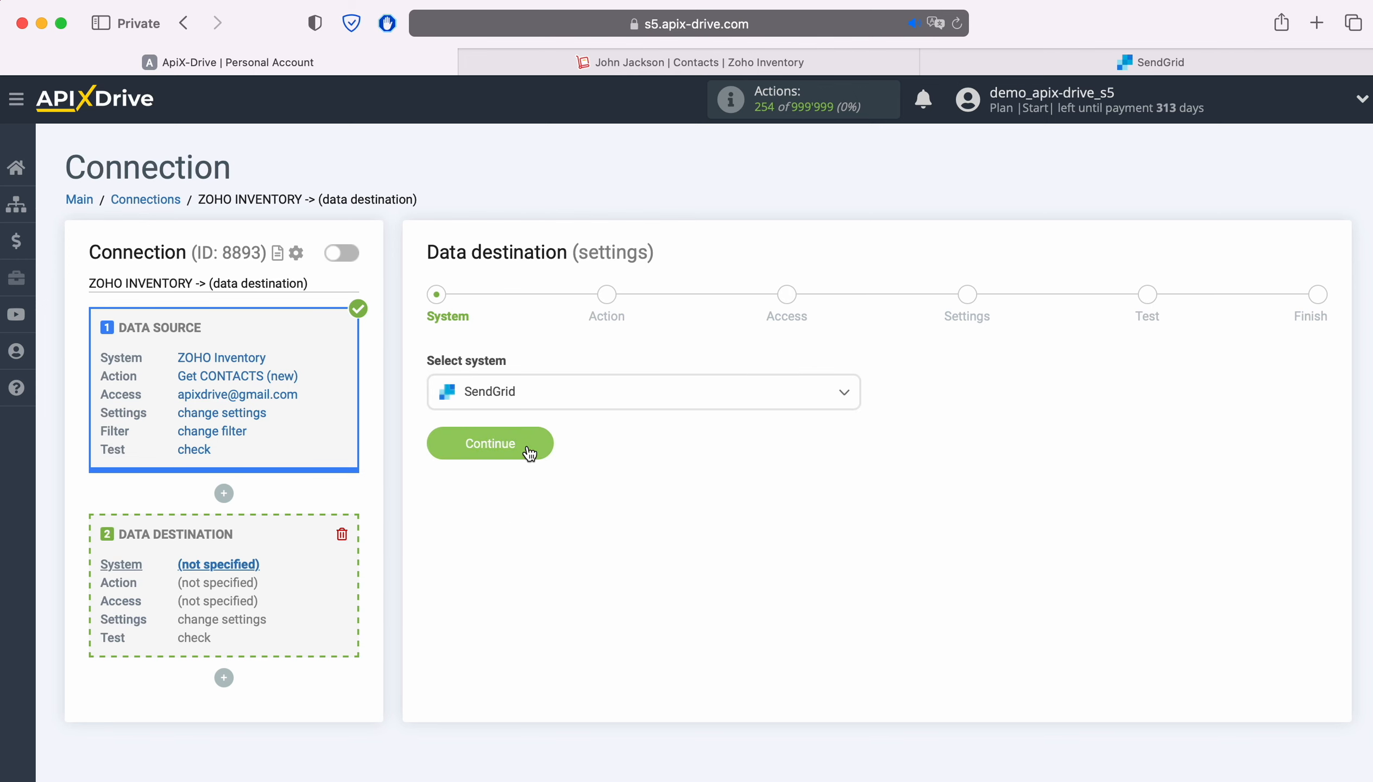
{"action": "left_click", "coordinate": [544, 441]}
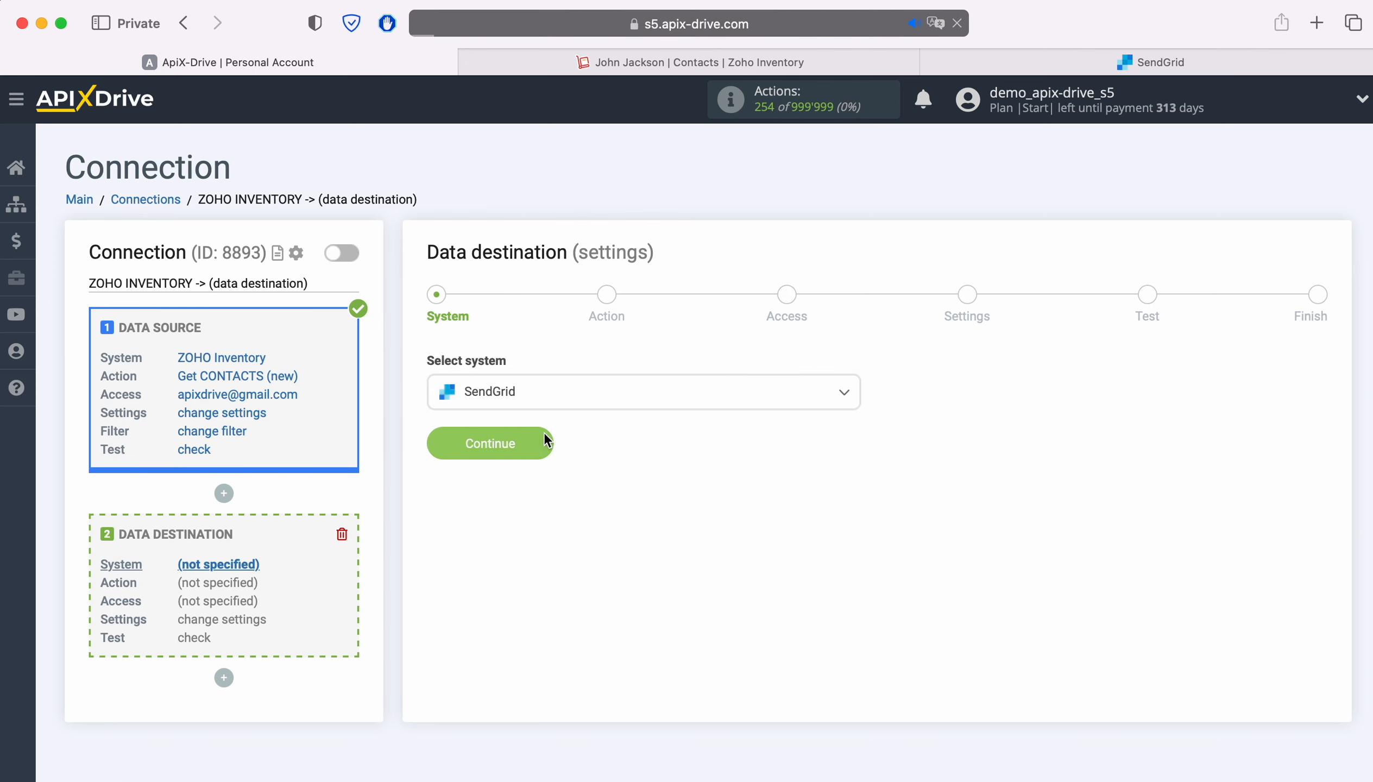
Set the data destination action to Add CONTACT and proceed to the access stage
{"action": "left_click", "coordinate": [613, 408]}
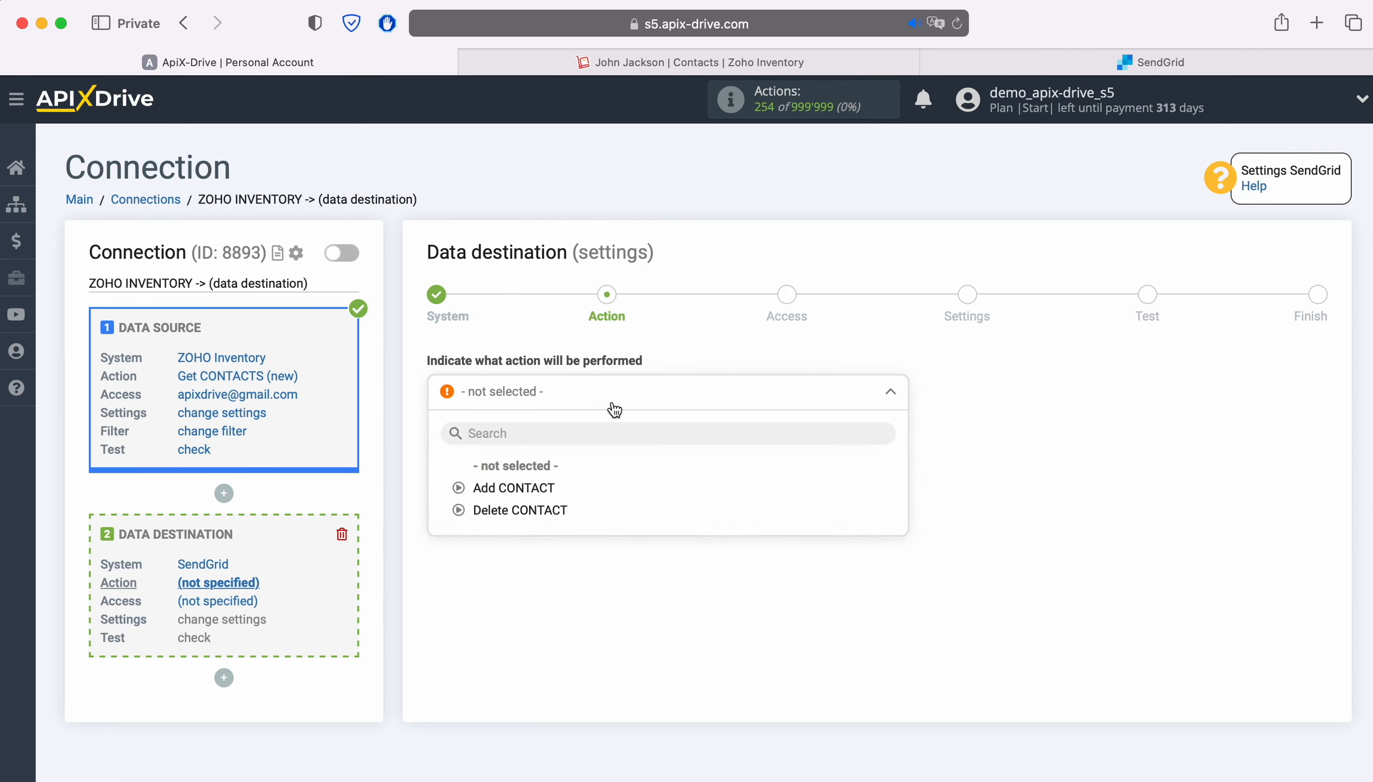
{"action": "left_click", "coordinate": [526, 491]}
{"action": "left_click", "coordinate": [544, 477]}
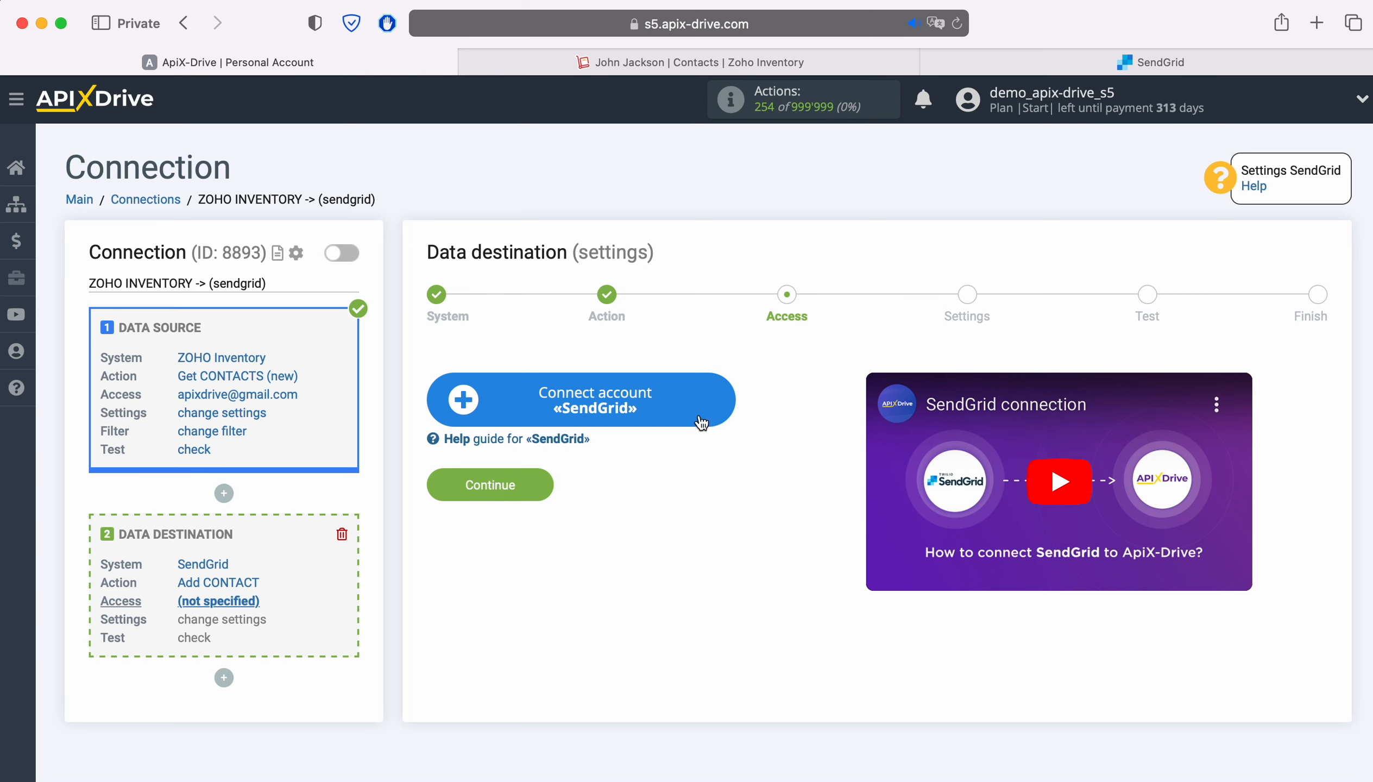
Start connecting a SendGrid account as the data destination, and switch to SendGrid to open its API Keys settings
{"action": "left_click", "coordinate": [726, 400]}
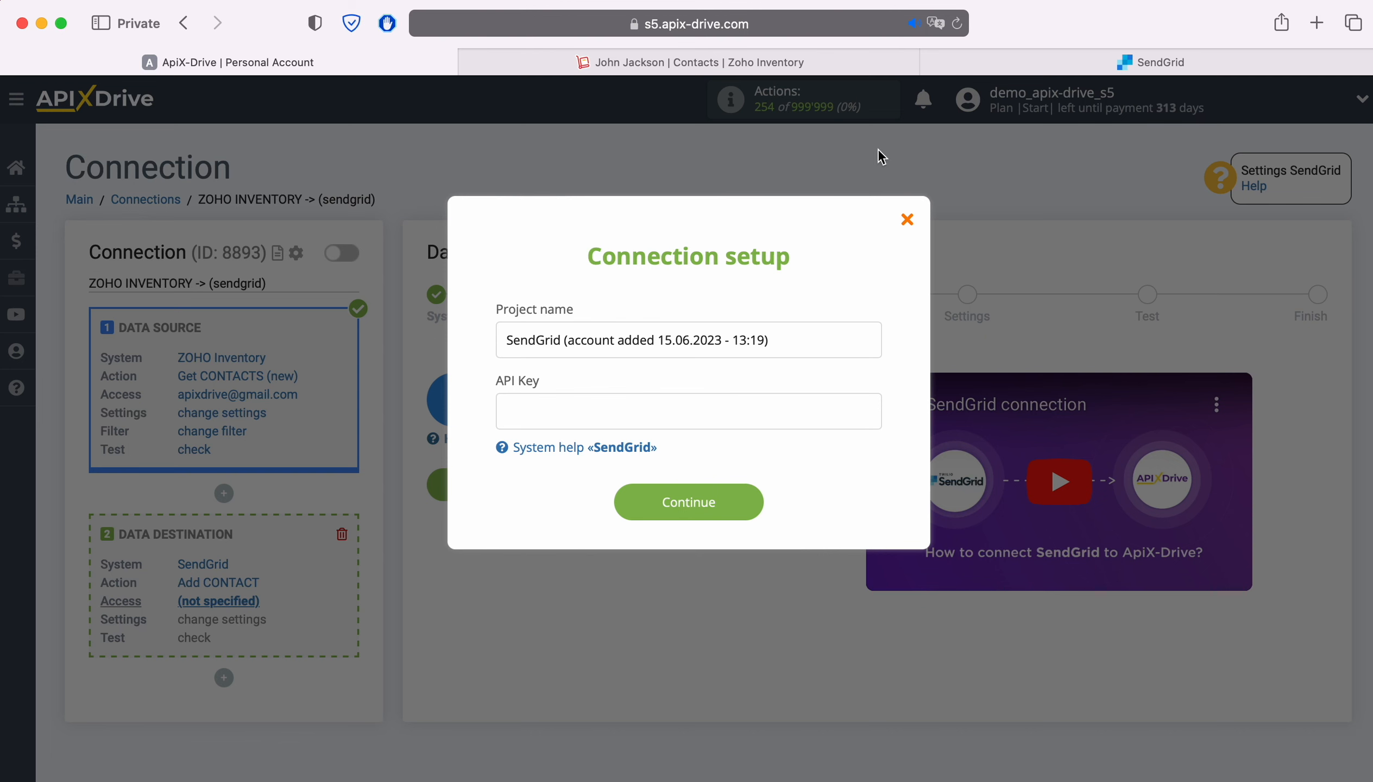
{"action": "left_click", "coordinate": [967, 64]}
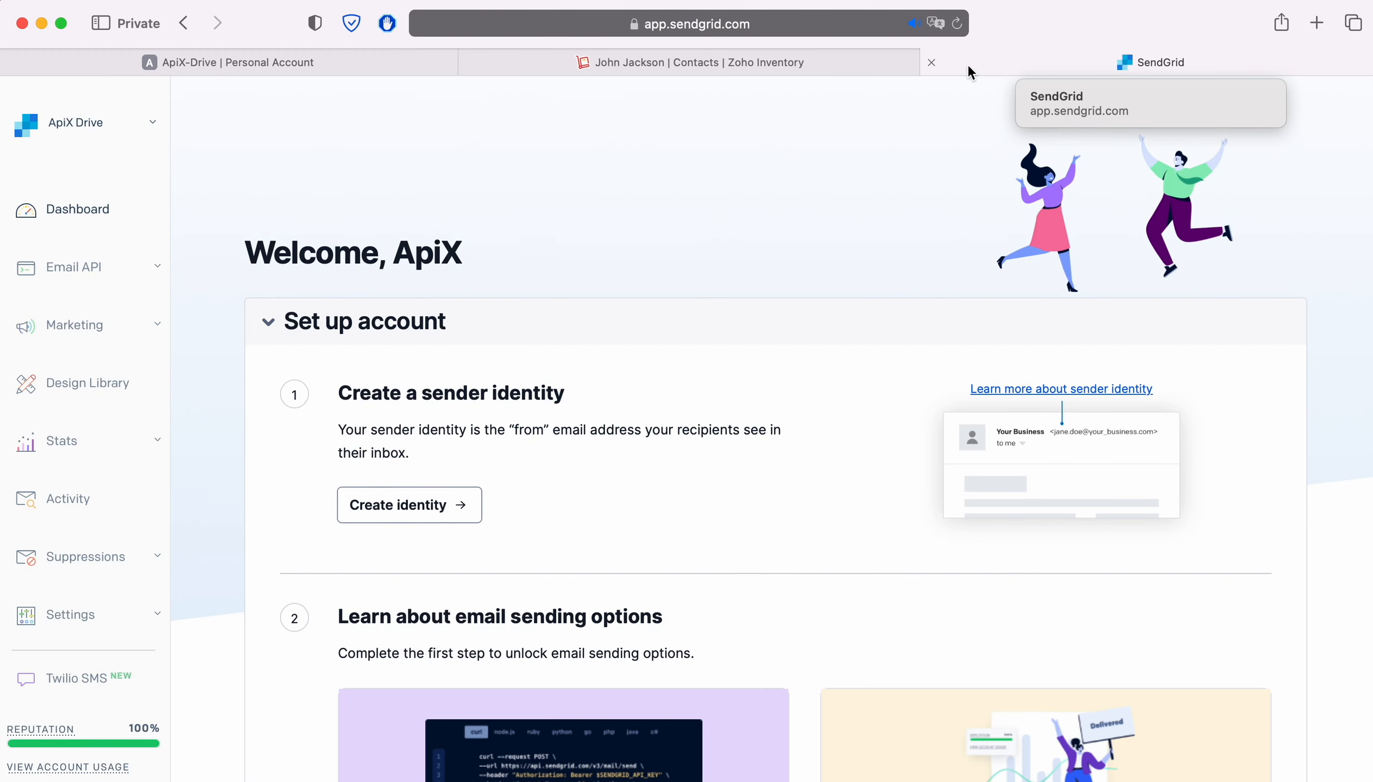
{"action": "left_click", "coordinate": [72, 611]}
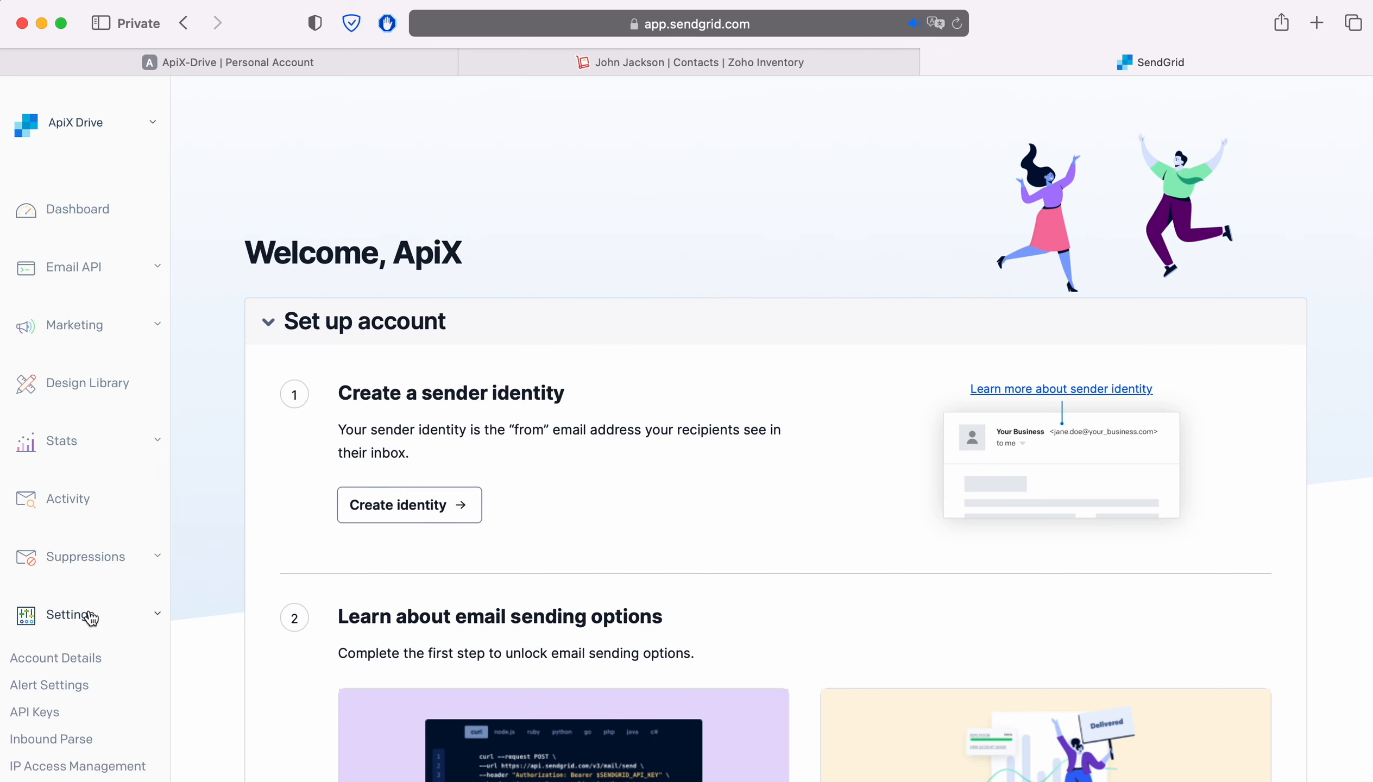
{"action": "left_click", "coordinate": [34, 712]}
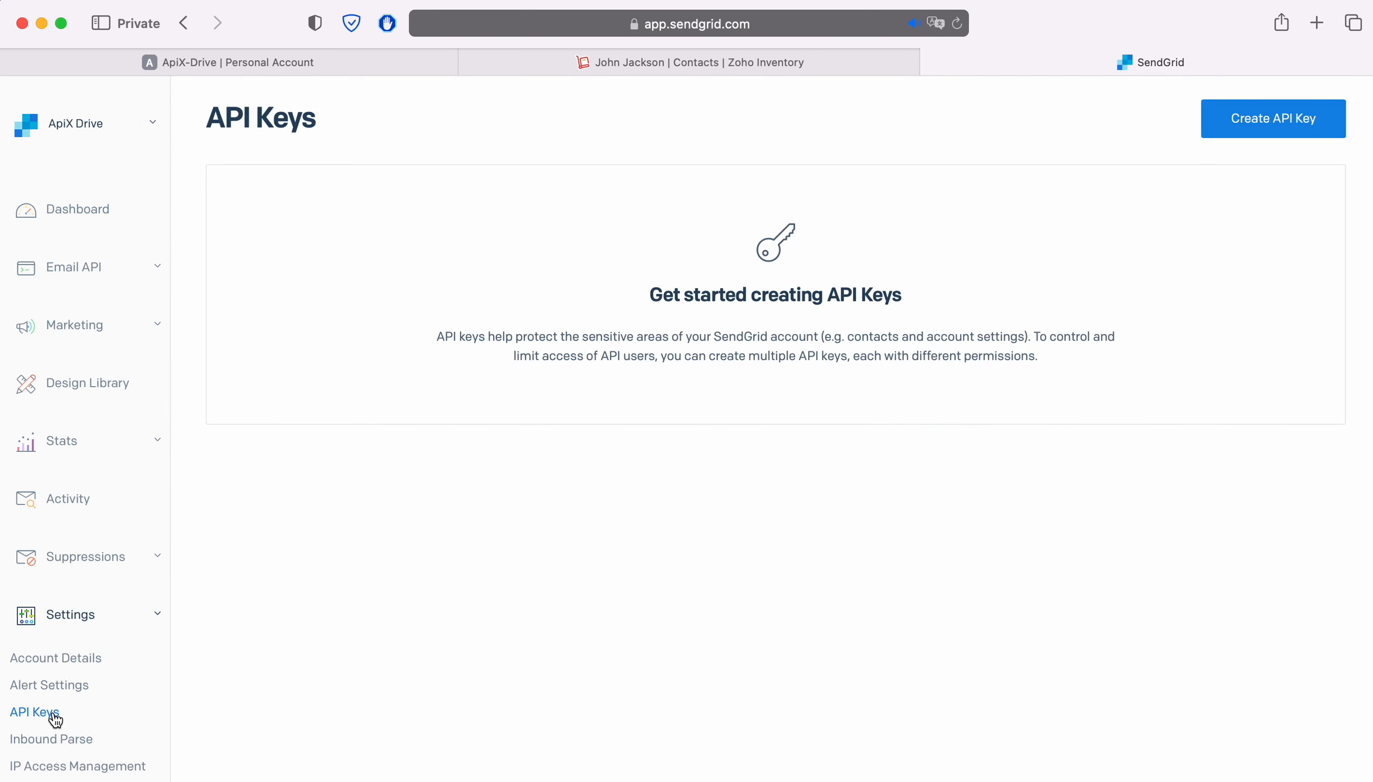
Create a Full Access API key named ApiX-Drive, copy the generated key, and finish its creation
{"action": "left_click", "coordinate": [1253, 134]}
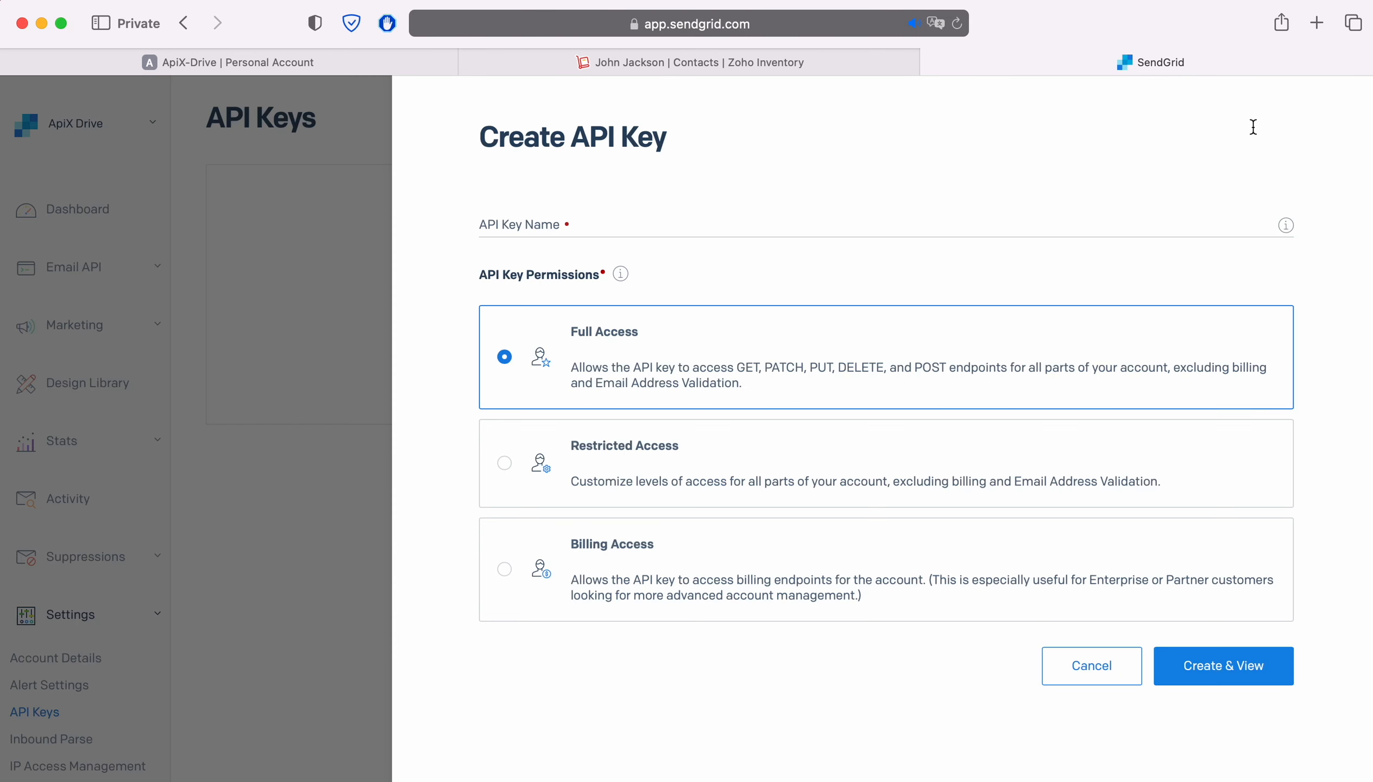
{"action": "left_click", "coordinate": [822, 230]}
{"action": "type", "text": "ApiX-Drive"}
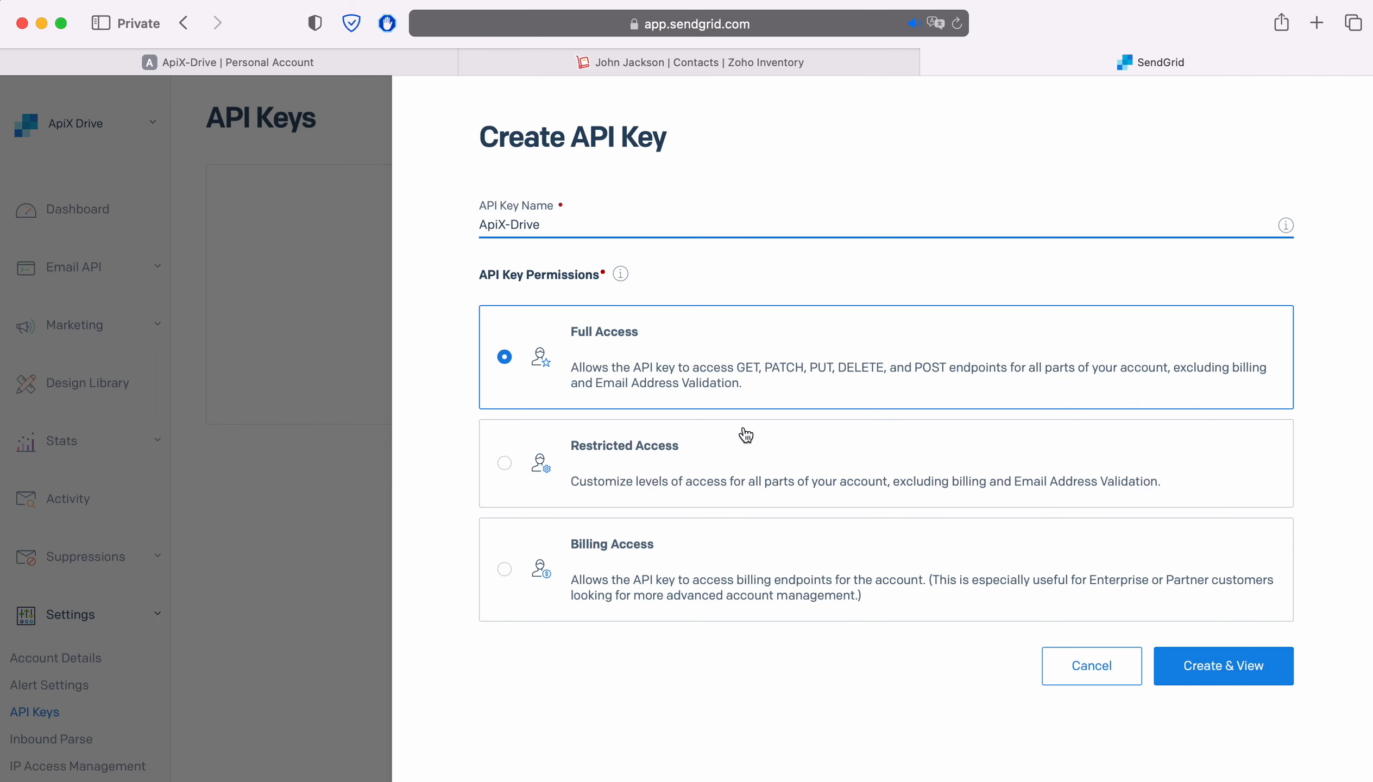
{"action": "left_click", "coordinate": [1185, 665]}
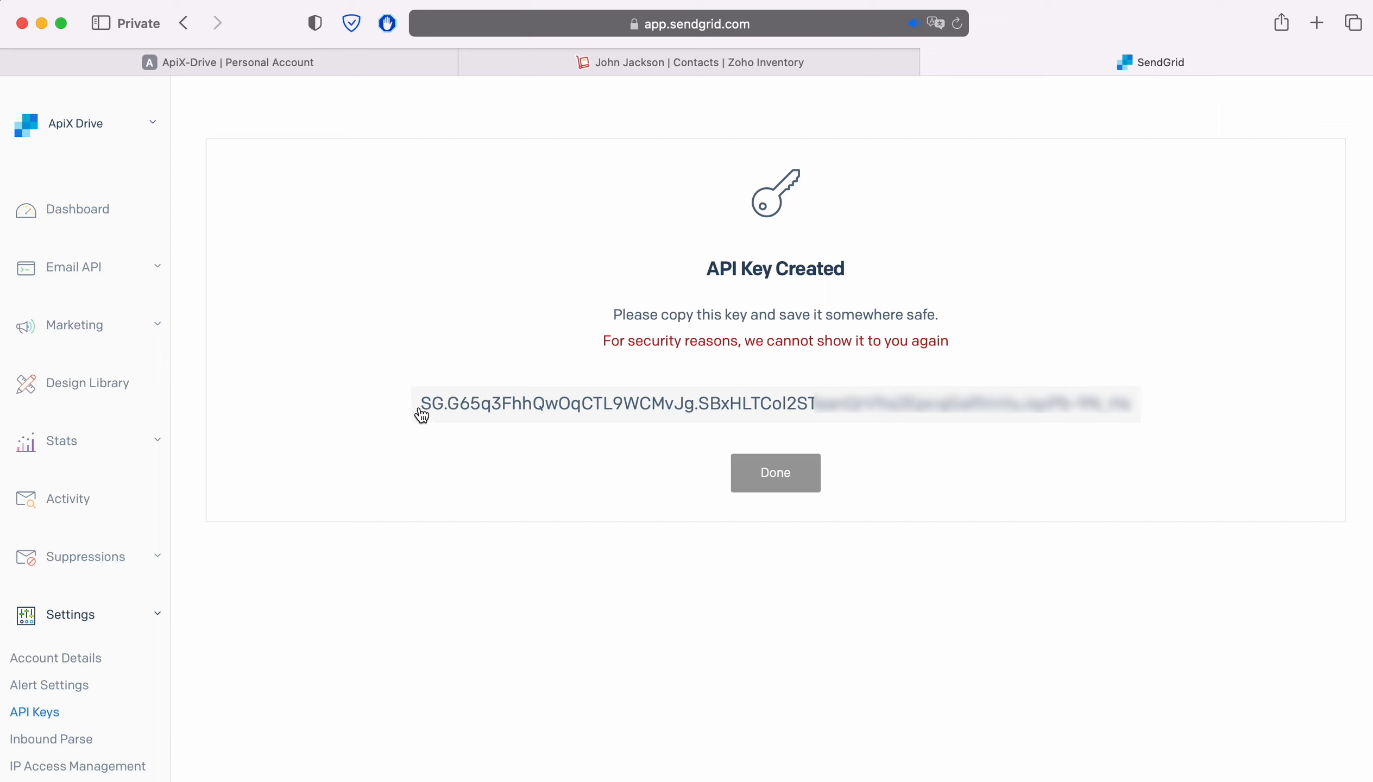
{"action": "left_click_drag", "start_coordinate": [420, 404], "coordinate": [1119, 403]}
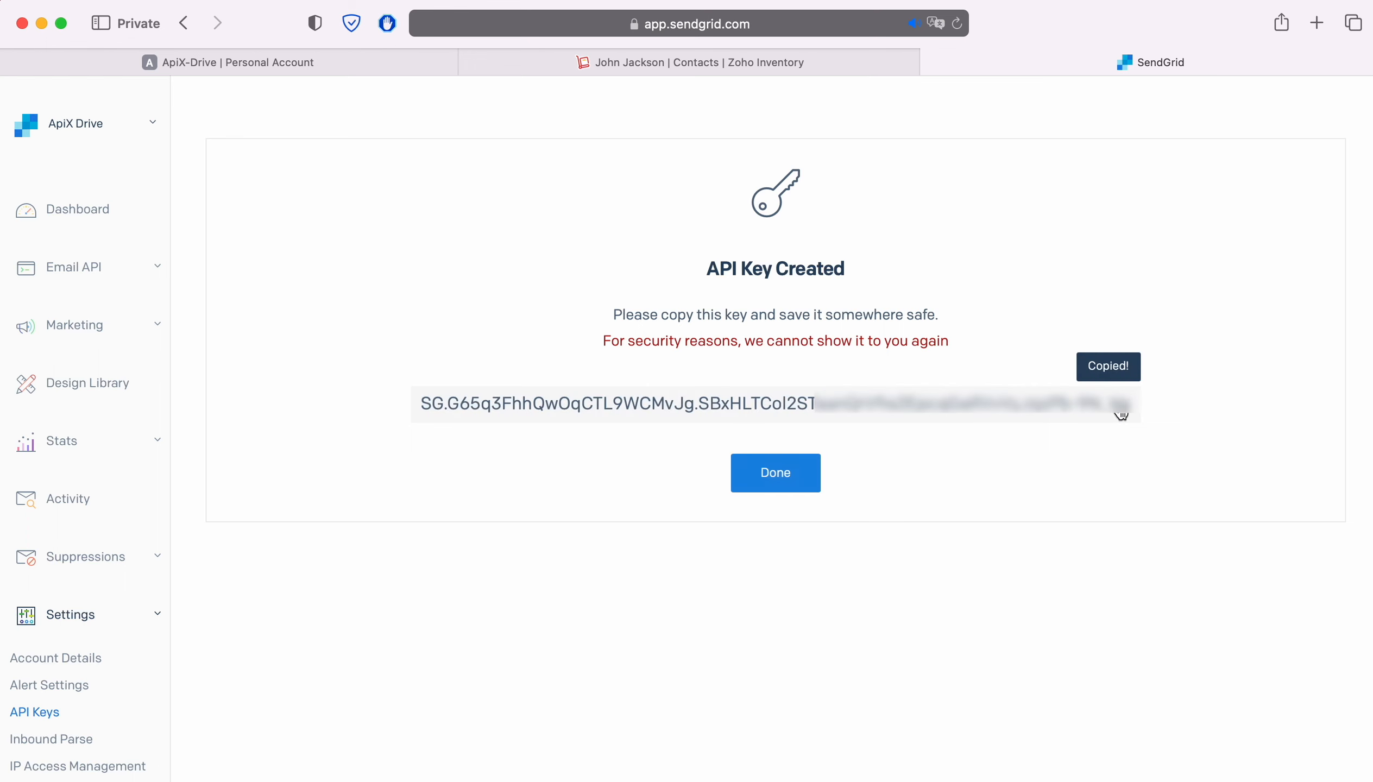
{"action": "left_click", "coordinate": [795, 479]}
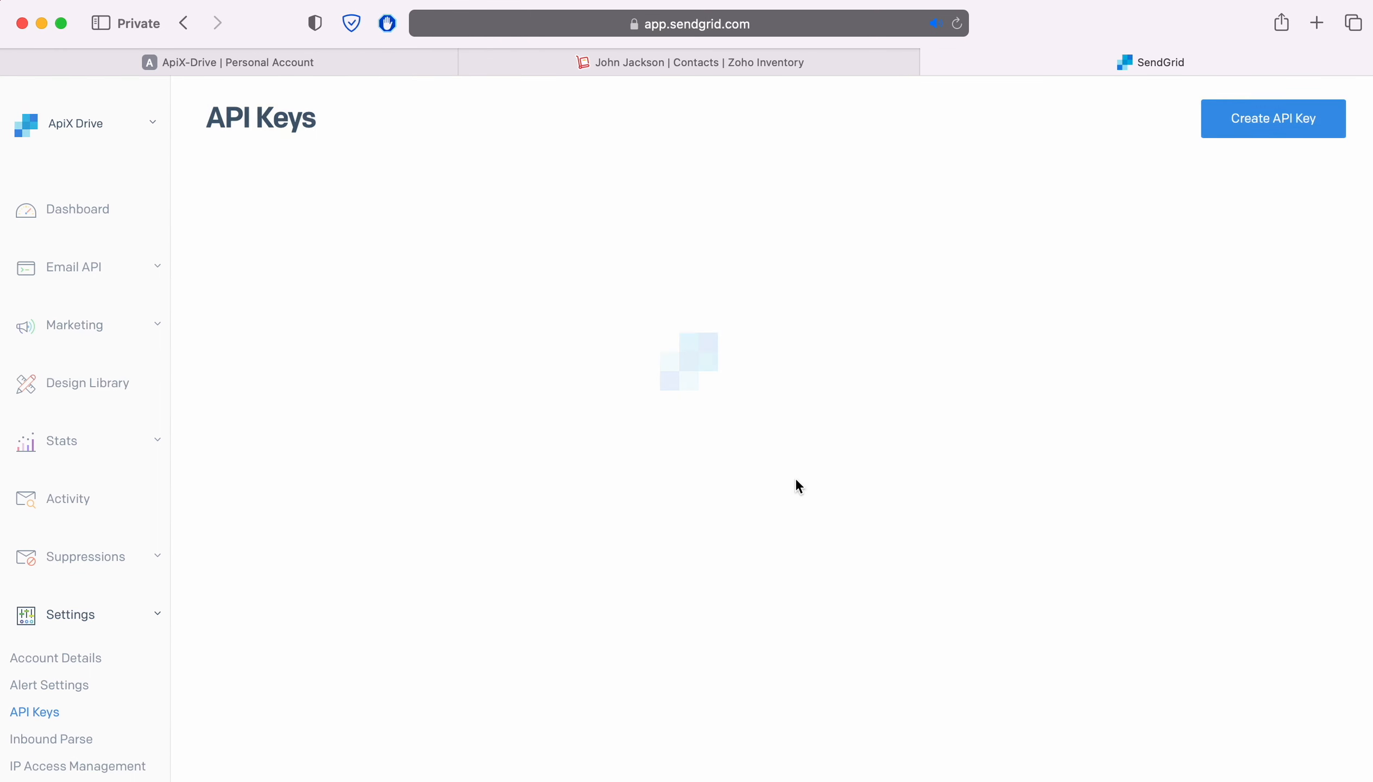
Return to ApiX-Drive, paste the copied API key into the SendGrid connection setup, and submit it
{"action": "left_click", "coordinate": [223, 62]}
{"action": "right_click", "coordinate": [518, 407]}
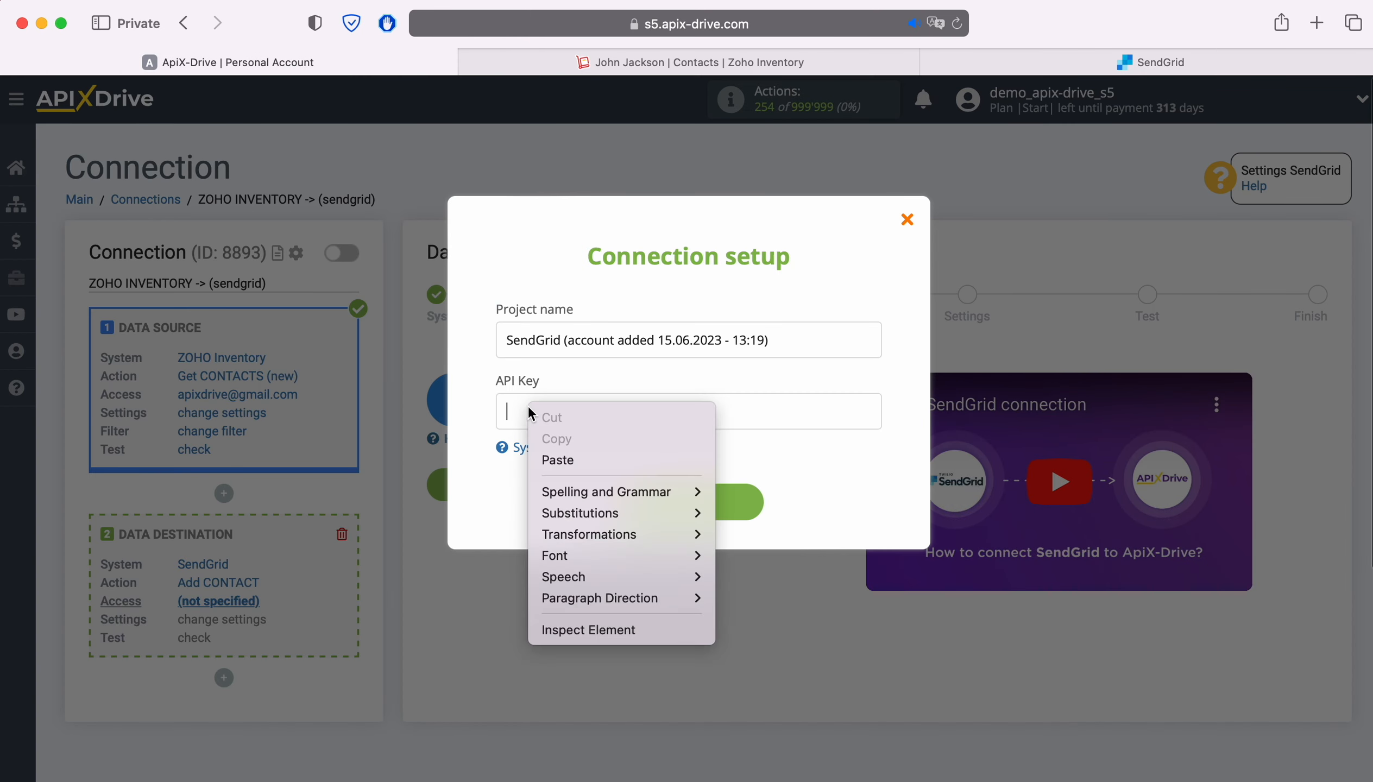
{"action": "left_click", "coordinate": [570, 461]}
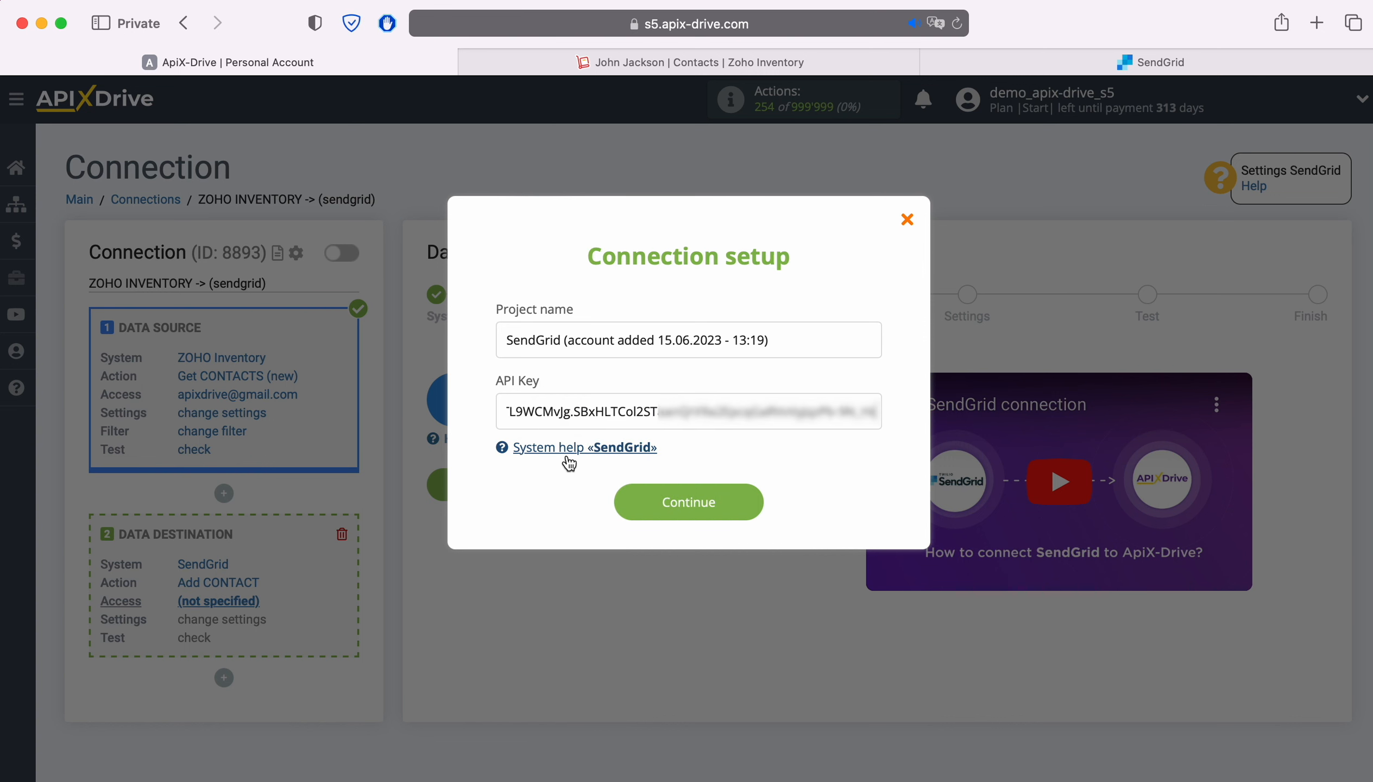
{"action": "left_click", "coordinate": [710, 495]}
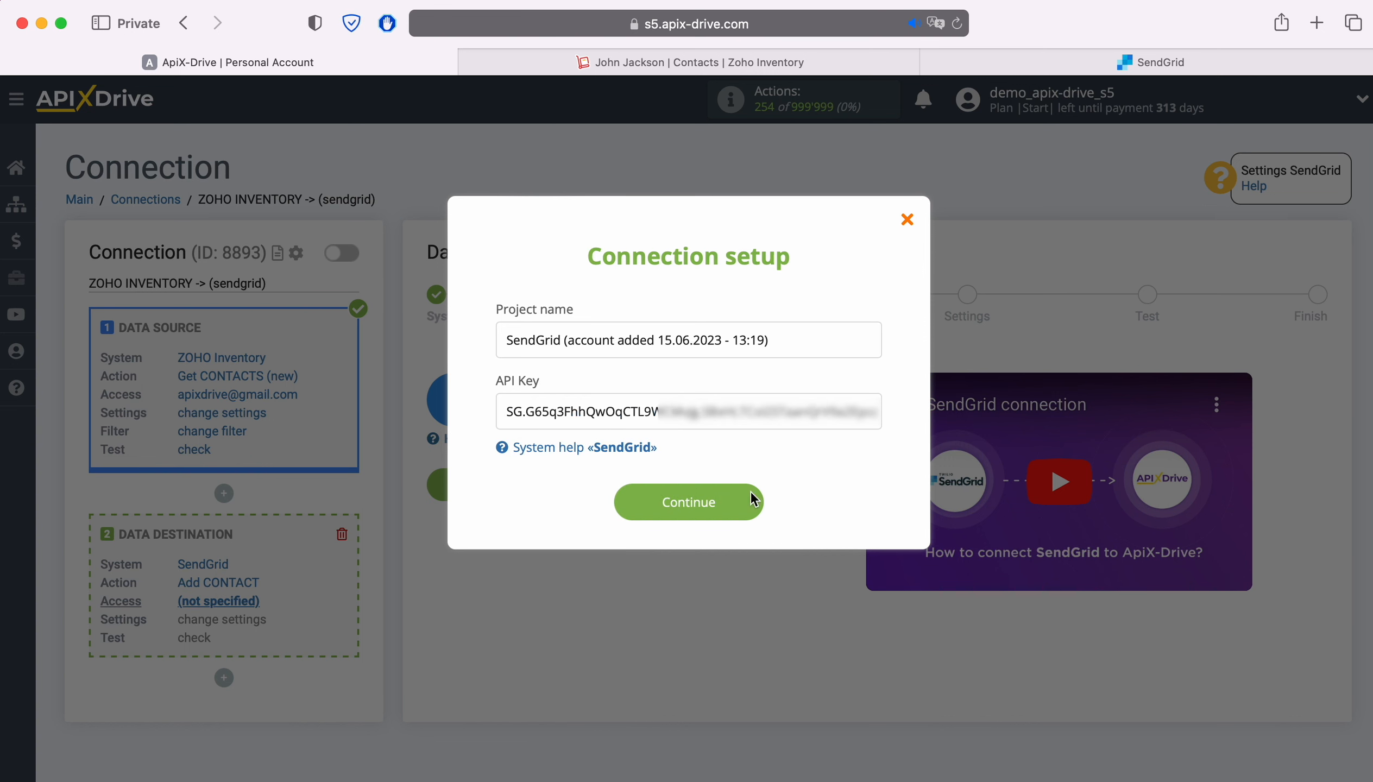
Choose the newly connected SendGrid account as the data destination login and continue to the settings stage
{"action": "left_click", "coordinate": [734, 441]}
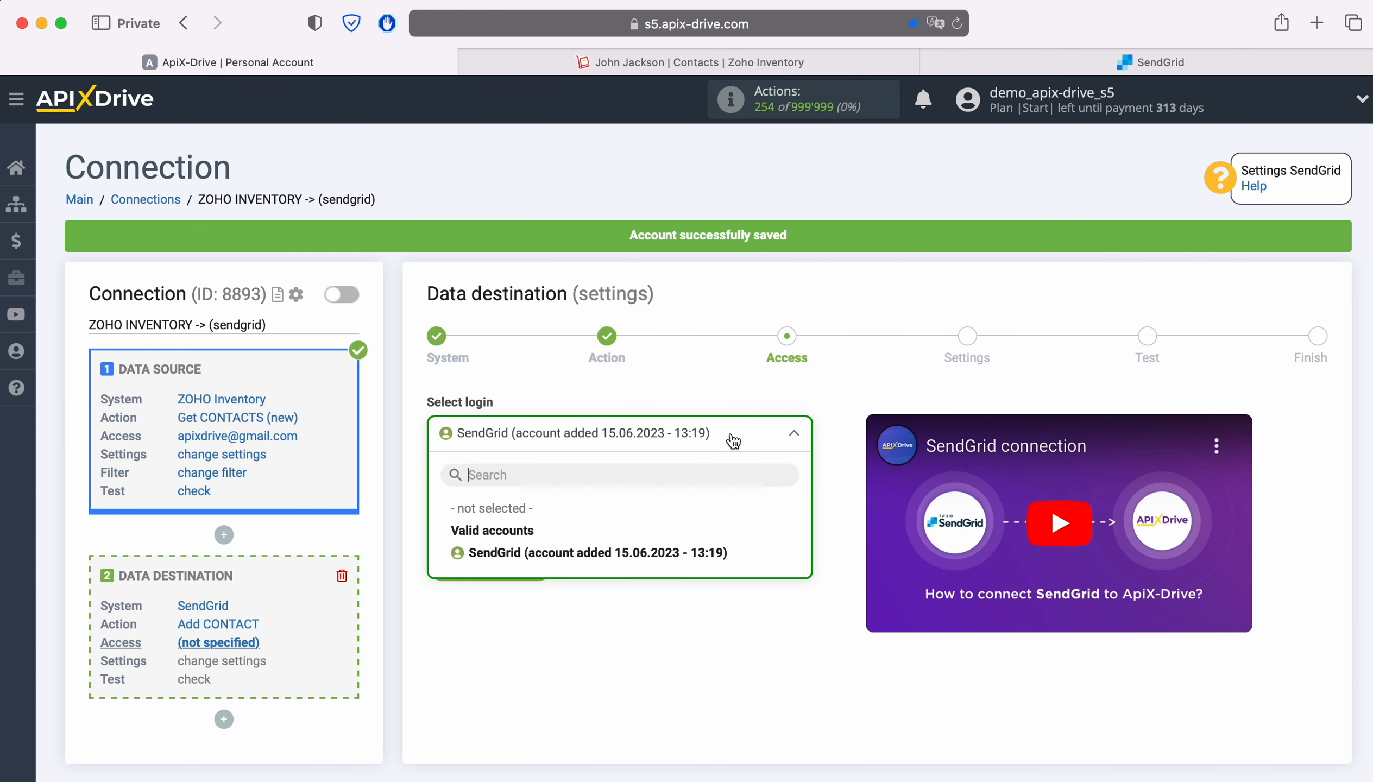
{"action": "left_click", "coordinate": [652, 551]}
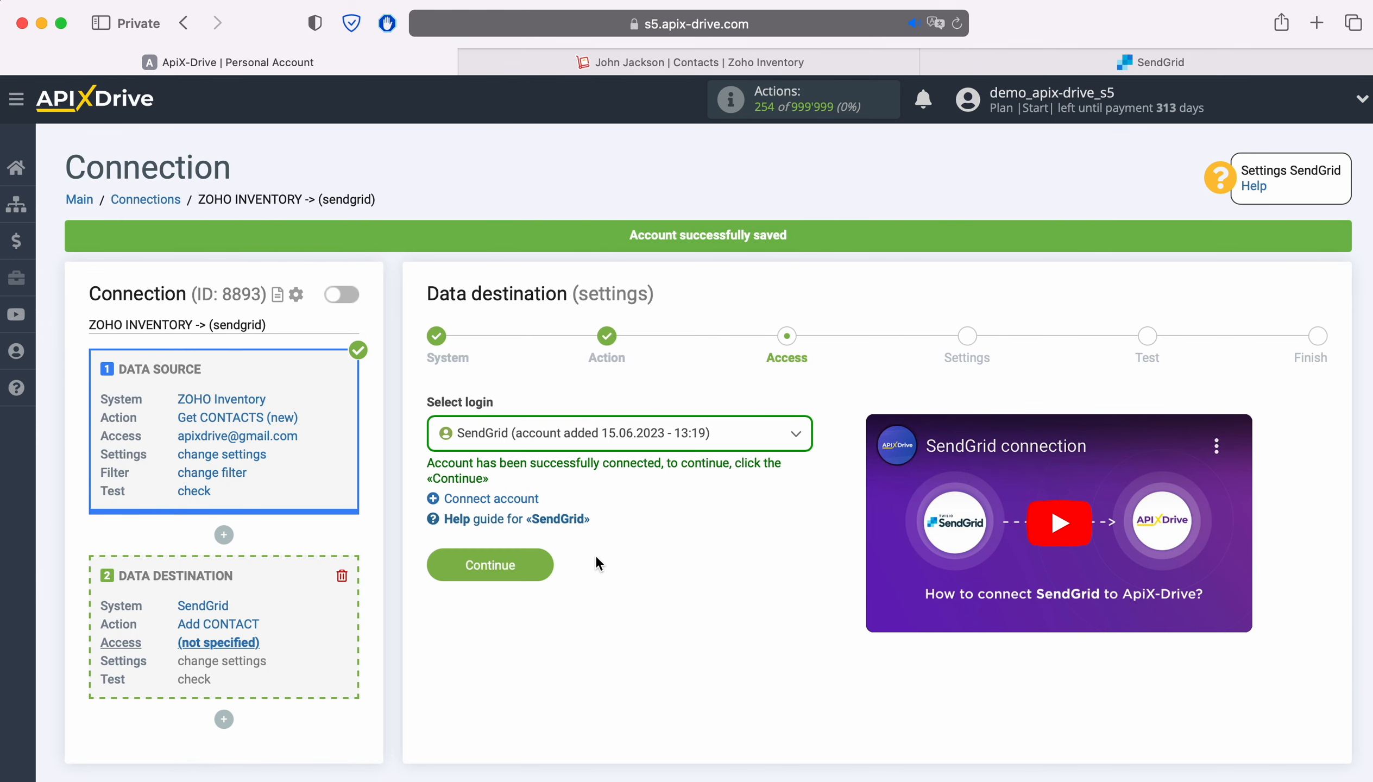
{"action": "left_click", "coordinate": [541, 556]}
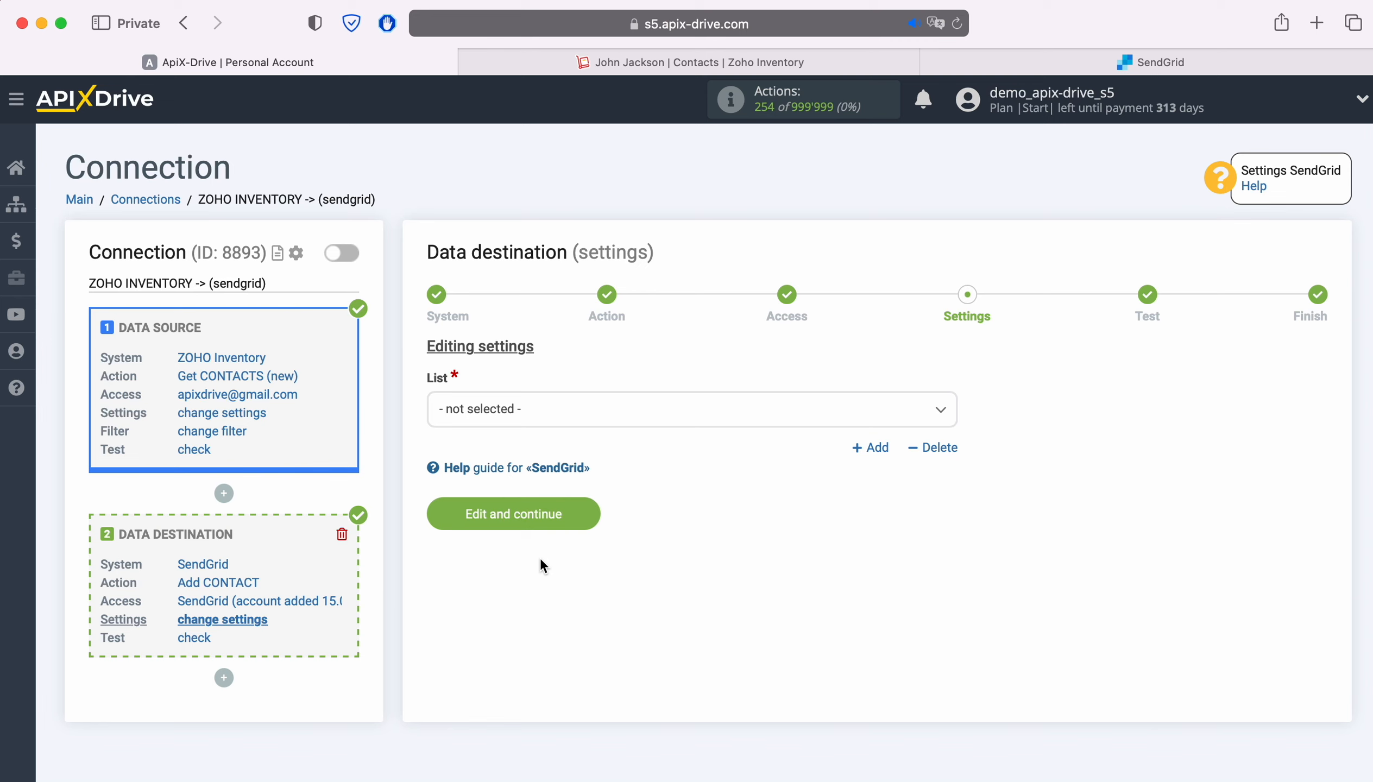
Set the destination list to ApiX-Drive and map its E-mail field to the ZOHO Inventory contact person's E-mail variable
{"action": "left_click", "coordinate": [593, 421]}
{"action": "left_click", "coordinate": [509, 507]}
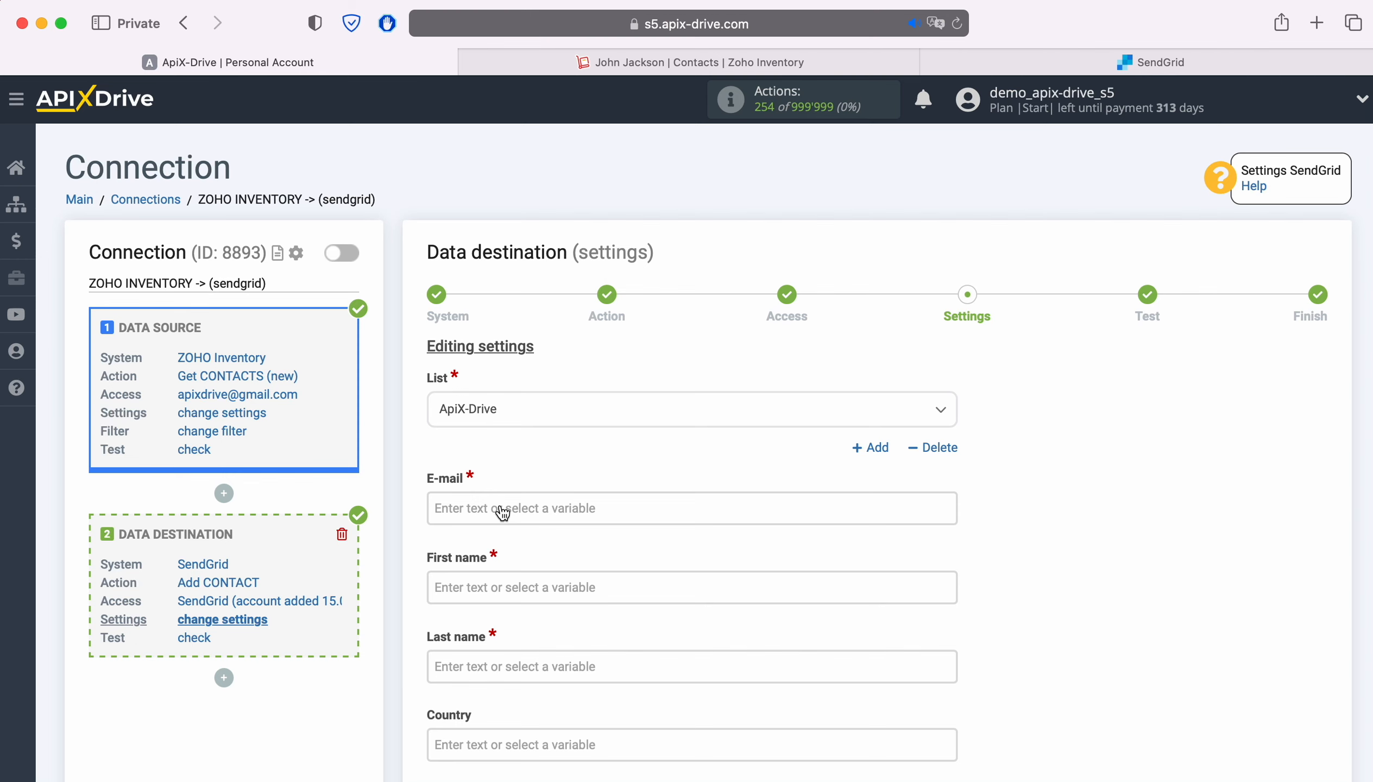
{"action": "left_click", "coordinate": [502, 512]}
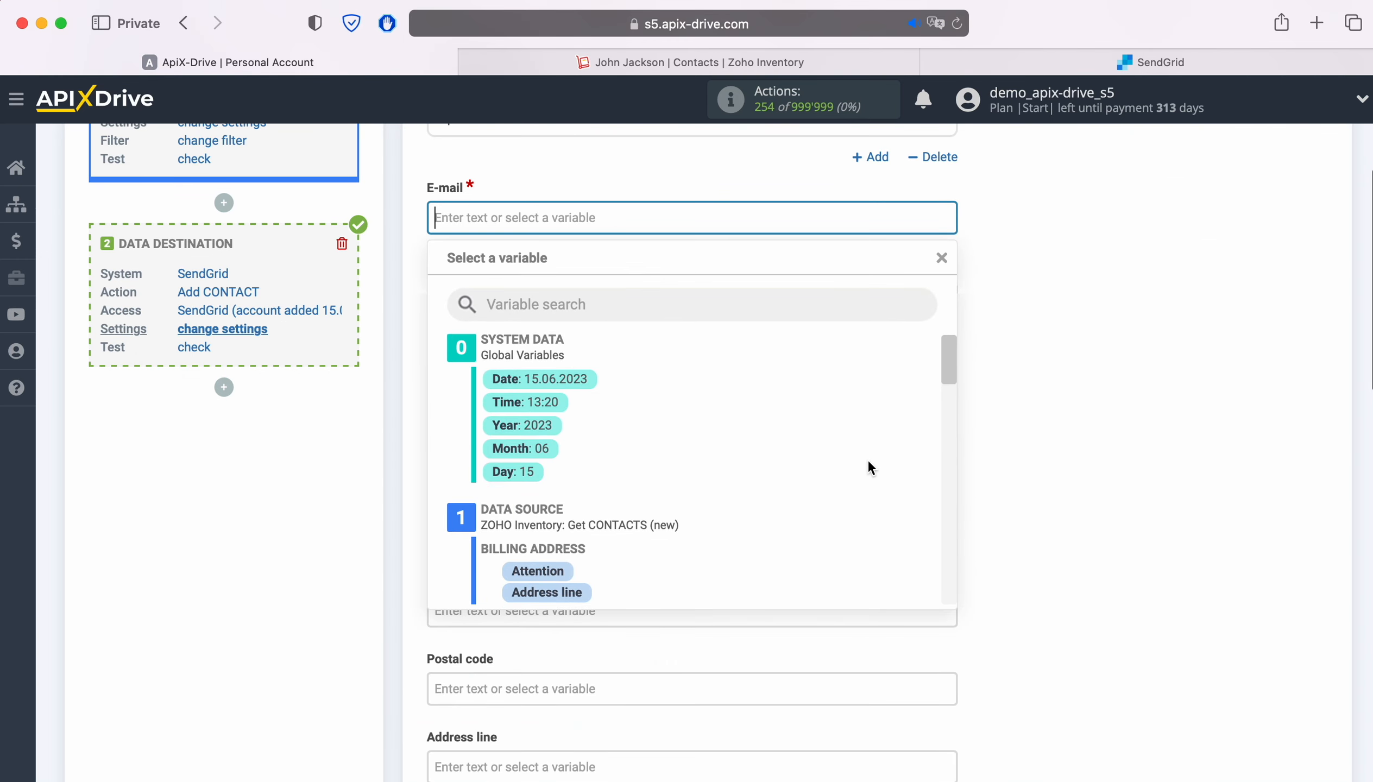
{"action": "scroll", "coordinate": [870, 467], "scroll_direction": "down", "scroll_amount": 3}
{"action": "scroll", "coordinate": [868, 463], "scroll_direction": "down", "scroll_amount": 5}
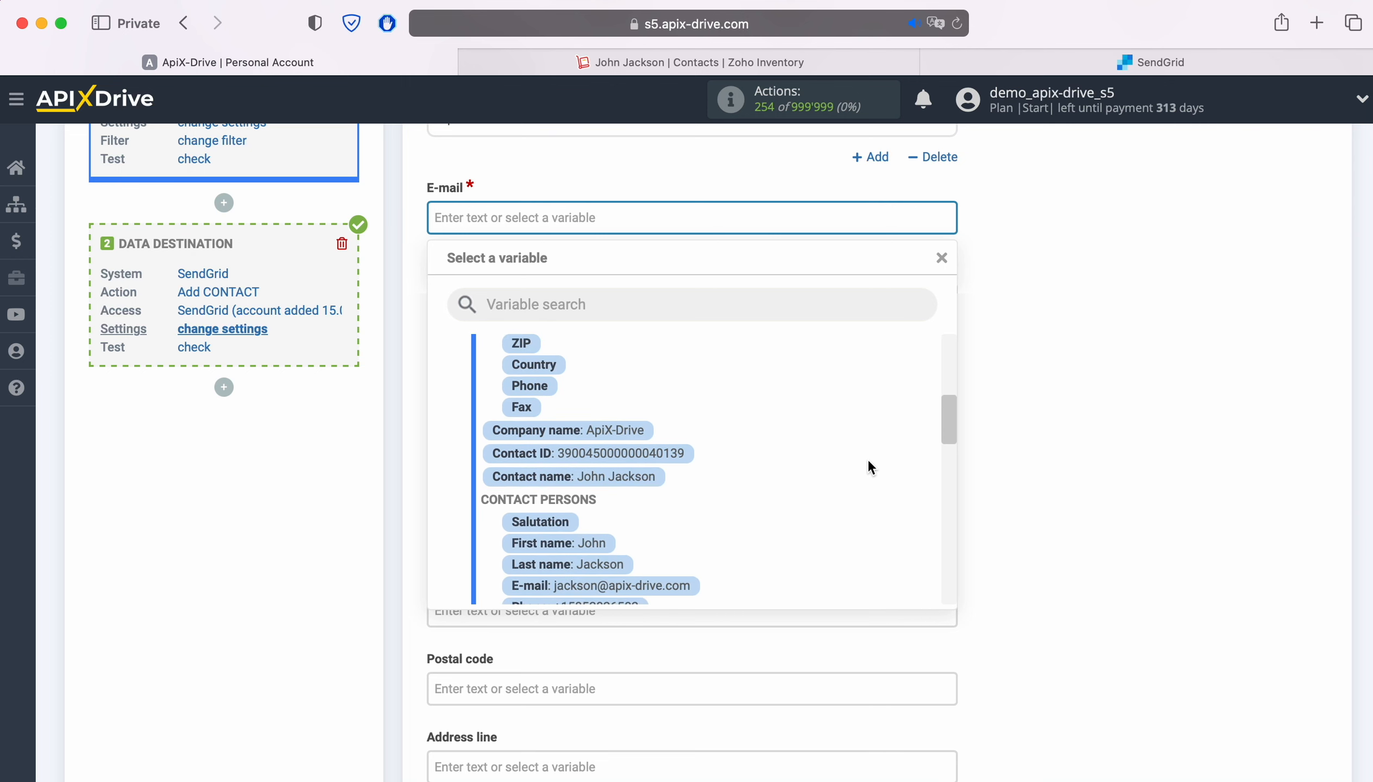
{"action": "left_click", "coordinate": [692, 518]}
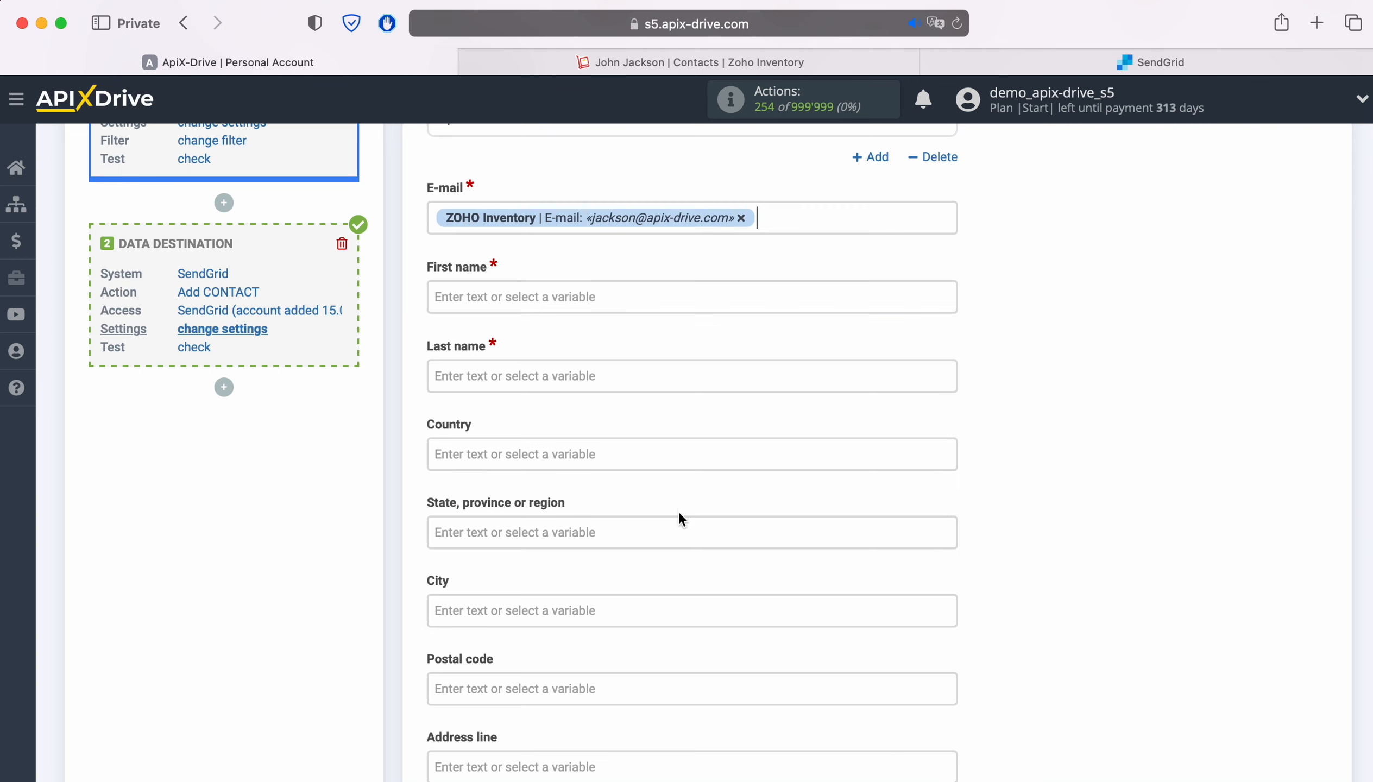
Map the First name and Last name fields to the matching ZOHO Inventory contact person variables
{"action": "left_click", "coordinate": [589, 298]}
{"action": "scroll", "coordinate": [829, 474], "scroll_direction": "down", "scroll_amount": 10}
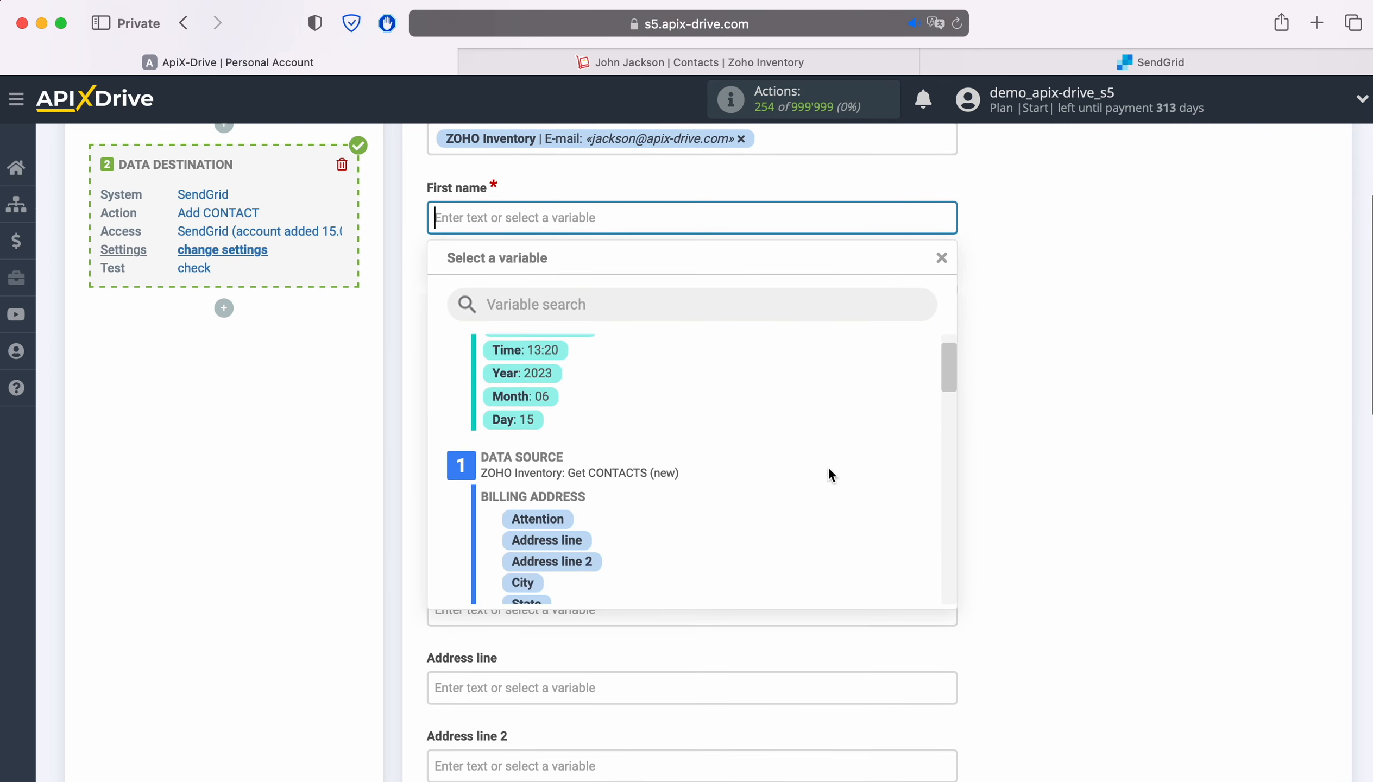
{"action": "scroll", "coordinate": [828, 468], "scroll_direction": "down", "scroll_amount": 5}
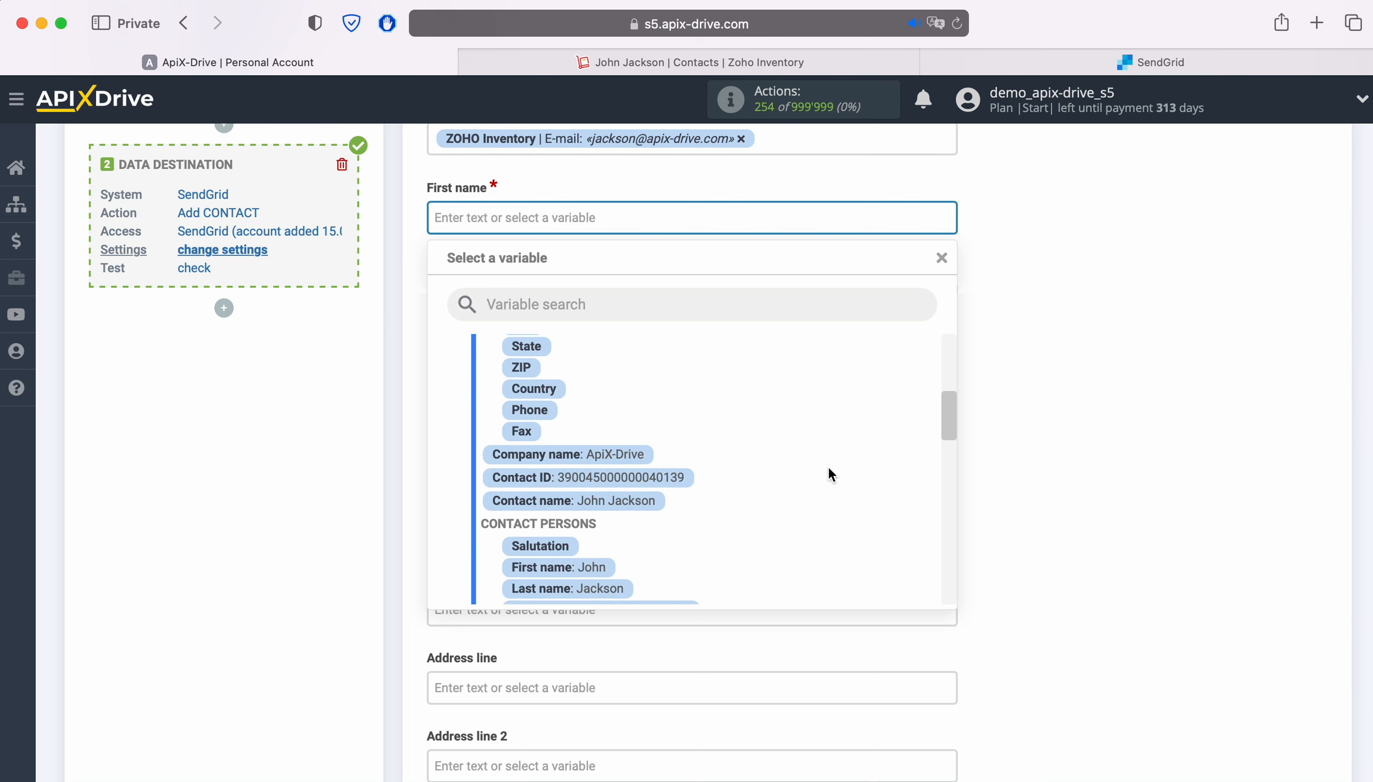
{"action": "left_click", "coordinate": [593, 461]}
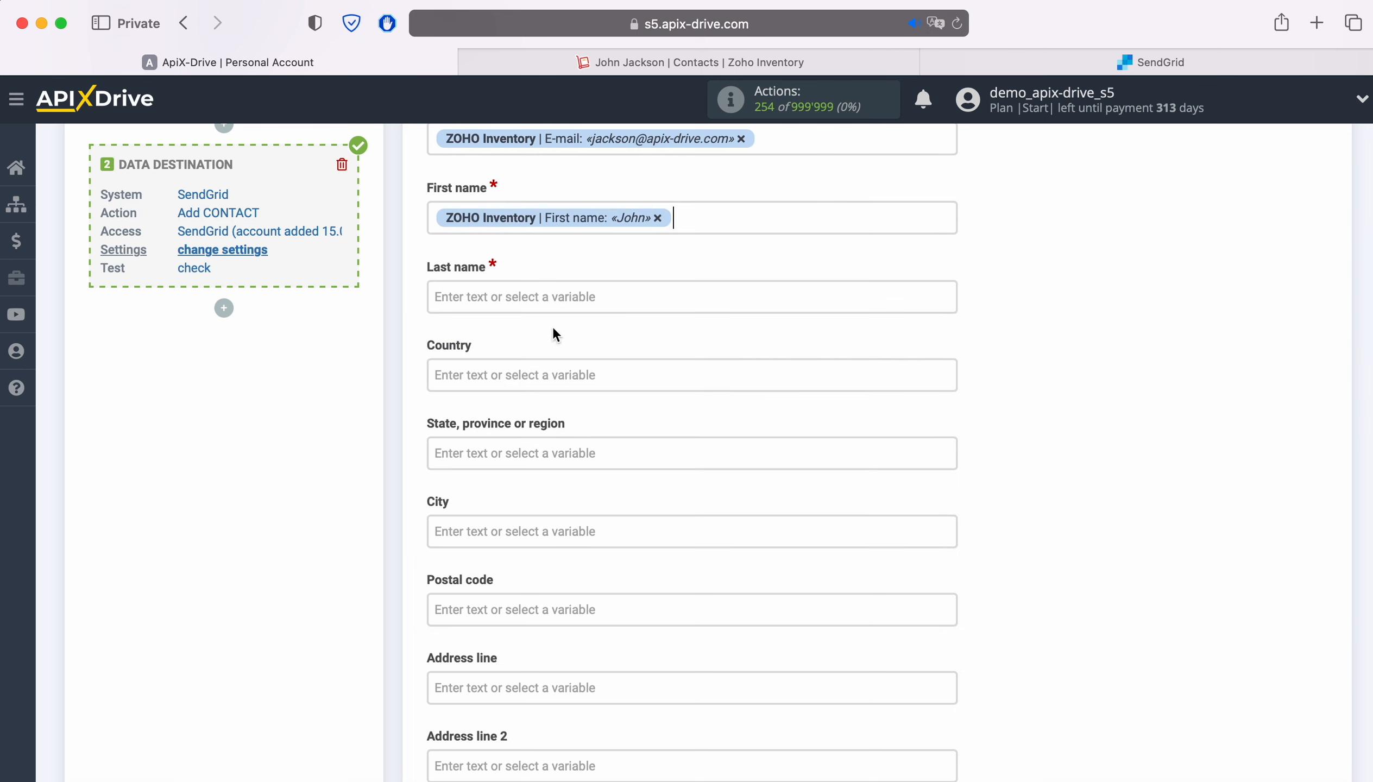
{"action": "left_click", "coordinate": [552, 295]}
{"action": "scroll", "coordinate": [828, 460], "scroll_direction": "down", "scroll_amount": 8}
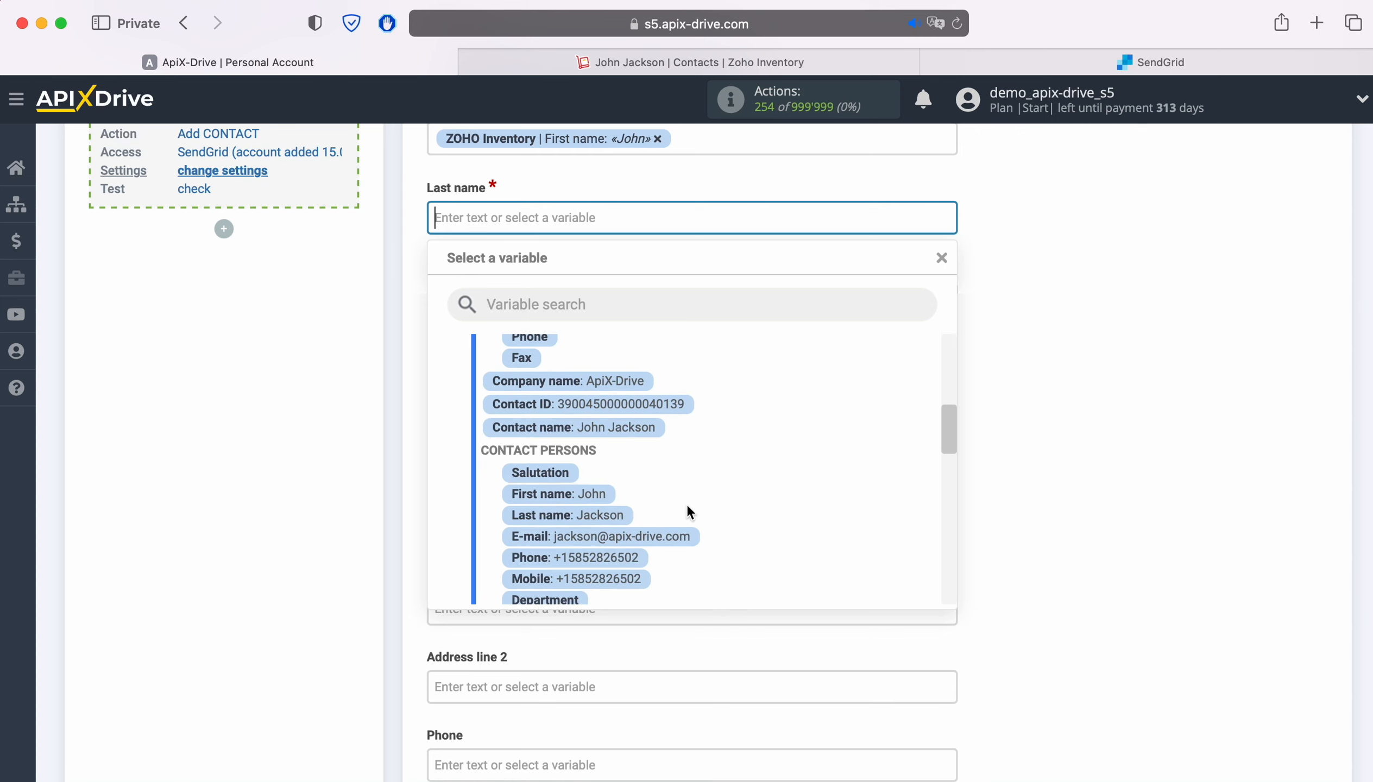
{"action": "left_click", "coordinate": [615, 515]}
Map the destination's Phone field to the ZOHO Inventory Phone variable
{"action": "scroll", "coordinate": [913, 497], "scroll_direction": "down", "scroll_amount": 5}
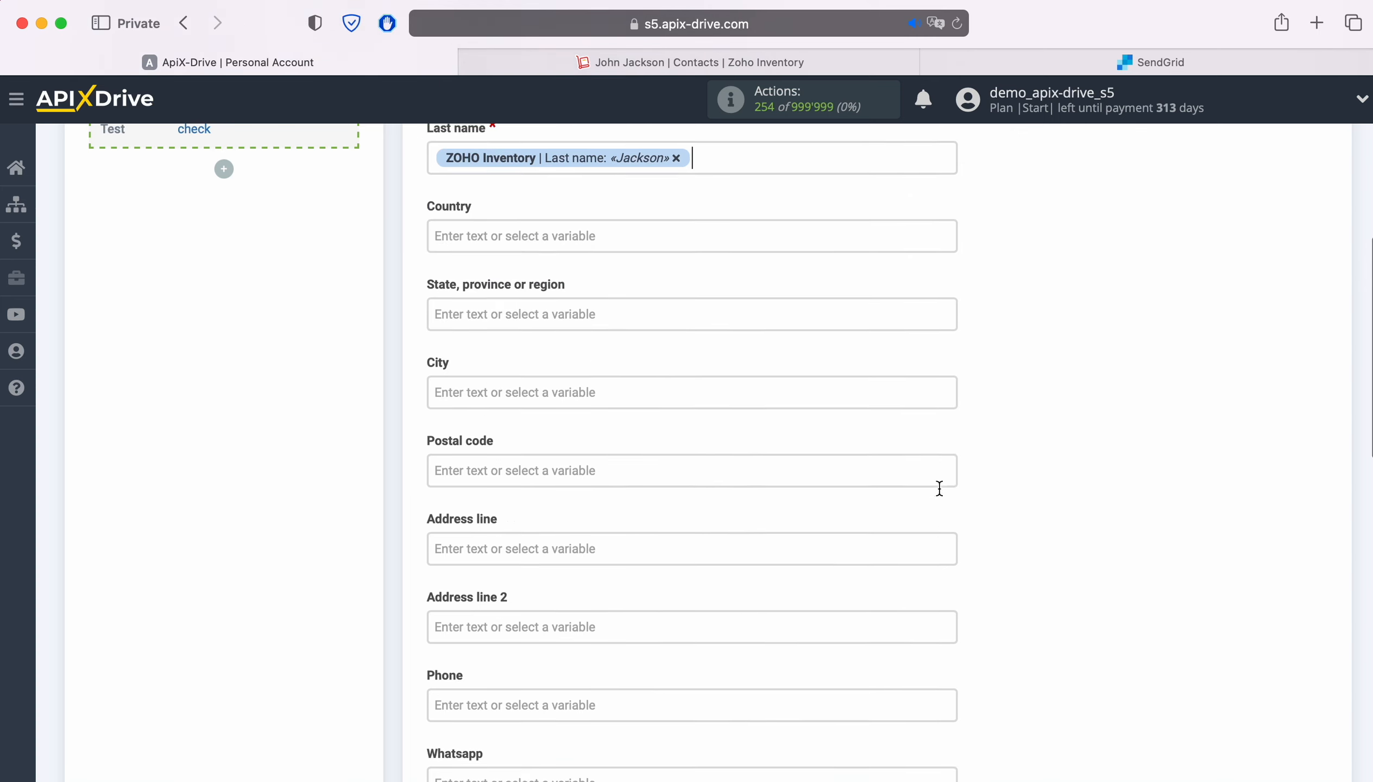
{"action": "left_click", "coordinate": [646, 479]}
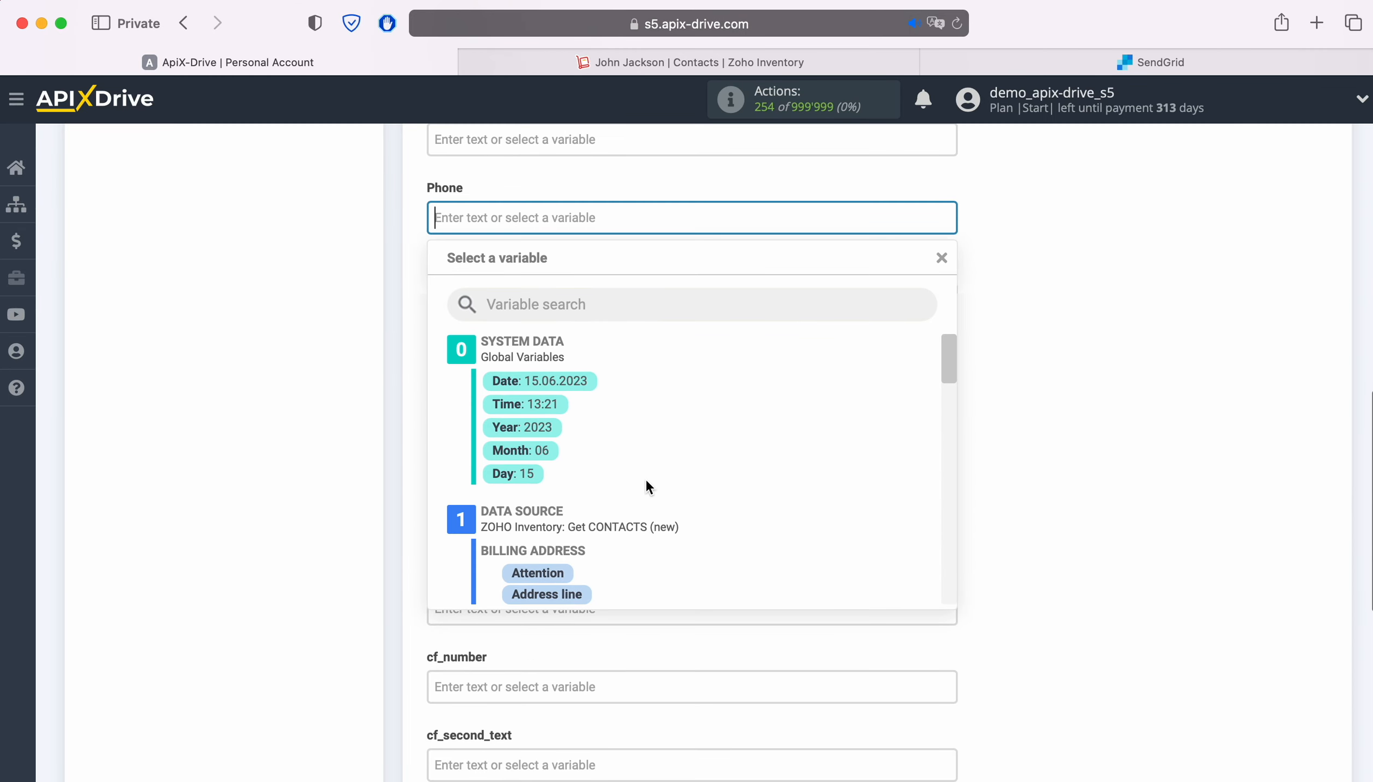
{"action": "scroll", "coordinate": [840, 477], "scroll_direction": "down", "scroll_amount": 4}
{"action": "scroll", "coordinate": [841, 476], "scroll_direction": "down", "scroll_amount": 4}
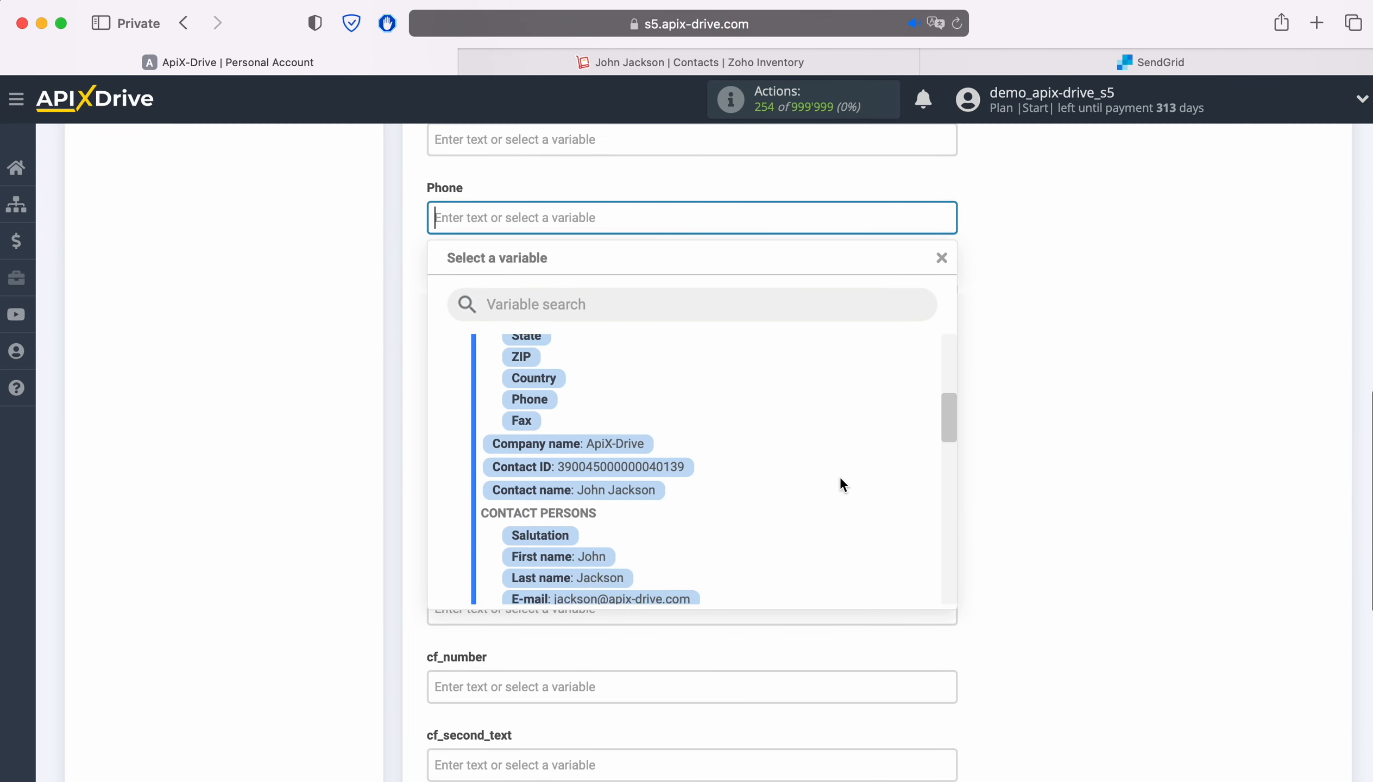
{"action": "left_click", "coordinate": [599, 533]}
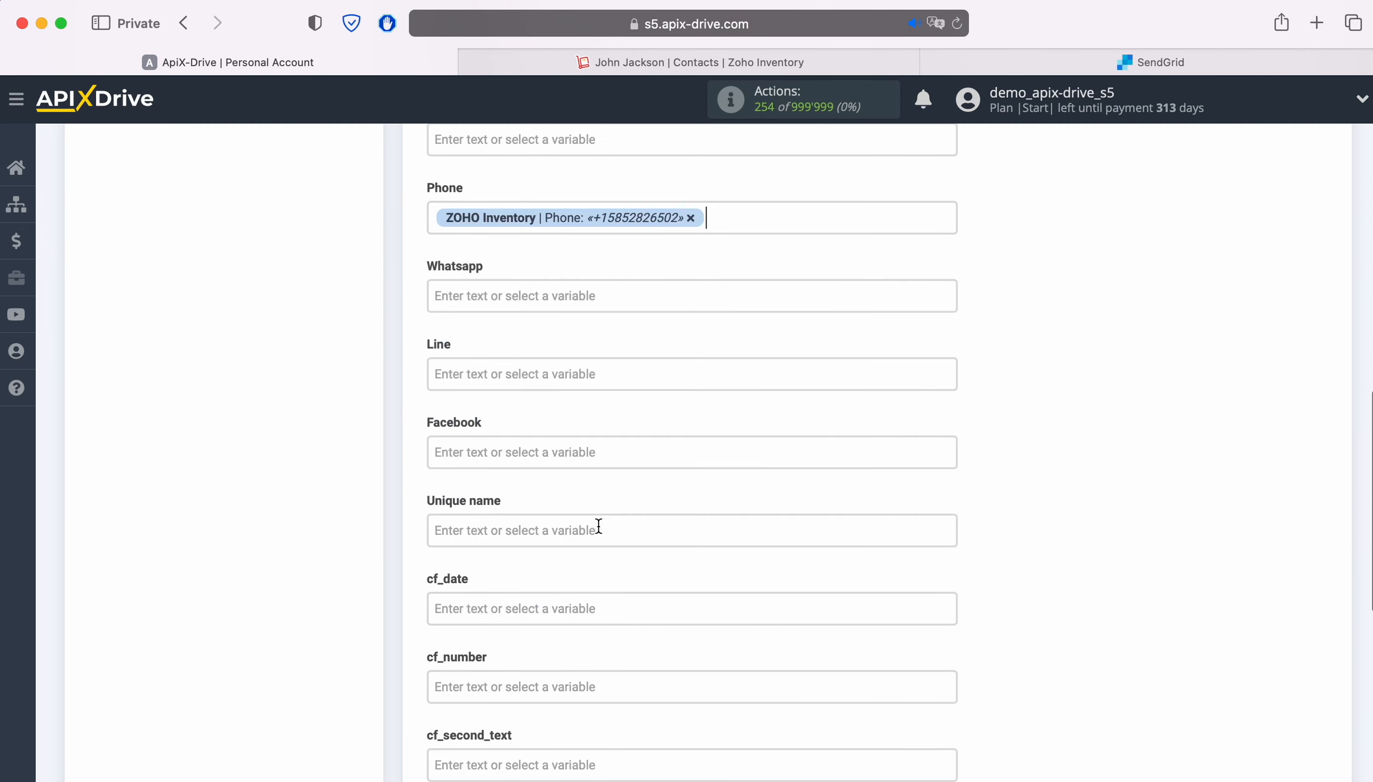
Save the destination field mapping, leaving the remaining fields empty, and send the test data to SendGrid
{"action": "scroll", "coordinate": [852, 479], "scroll_direction": "down", "scroll_amount": 4}
{"action": "scroll", "coordinate": [852, 479], "scroll_direction": "down", "scroll_amount": 3}
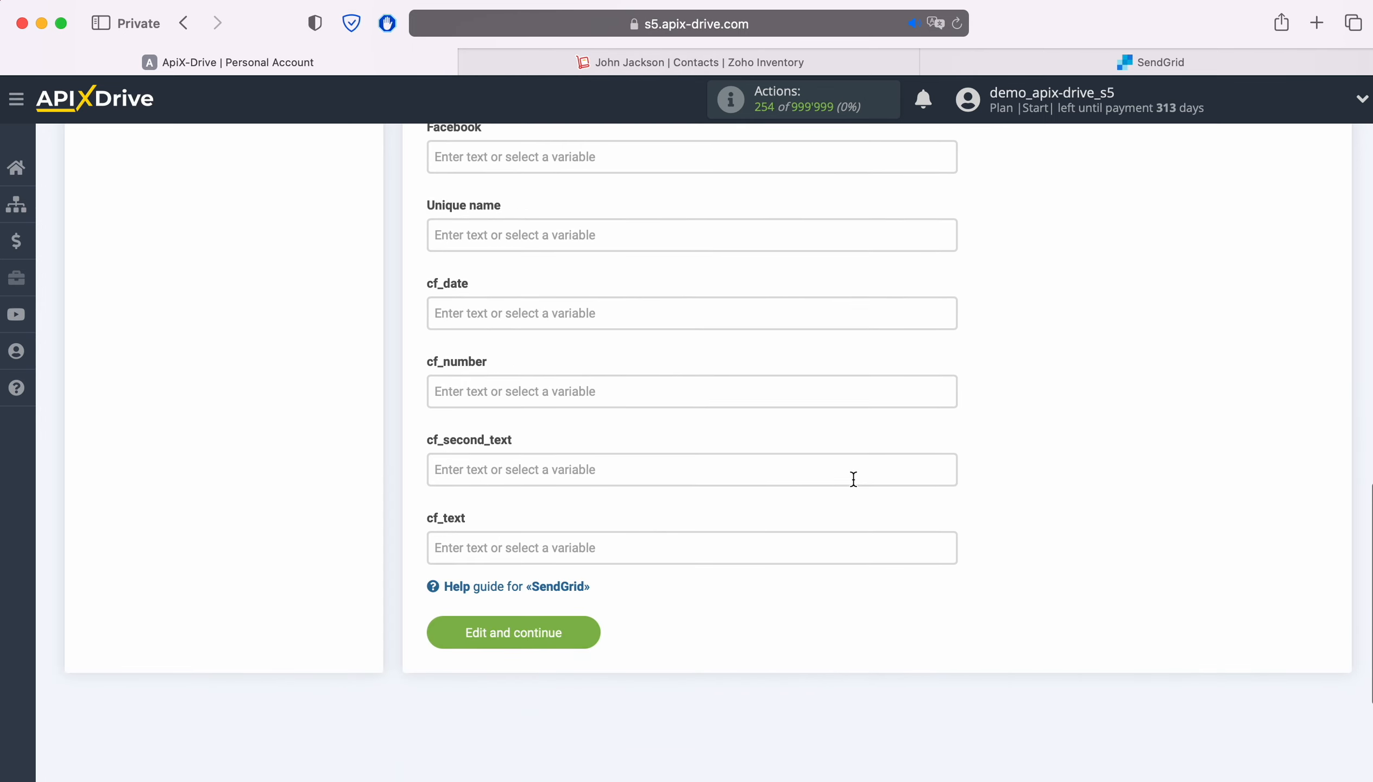
{"action": "left_click", "coordinate": [578, 631]}
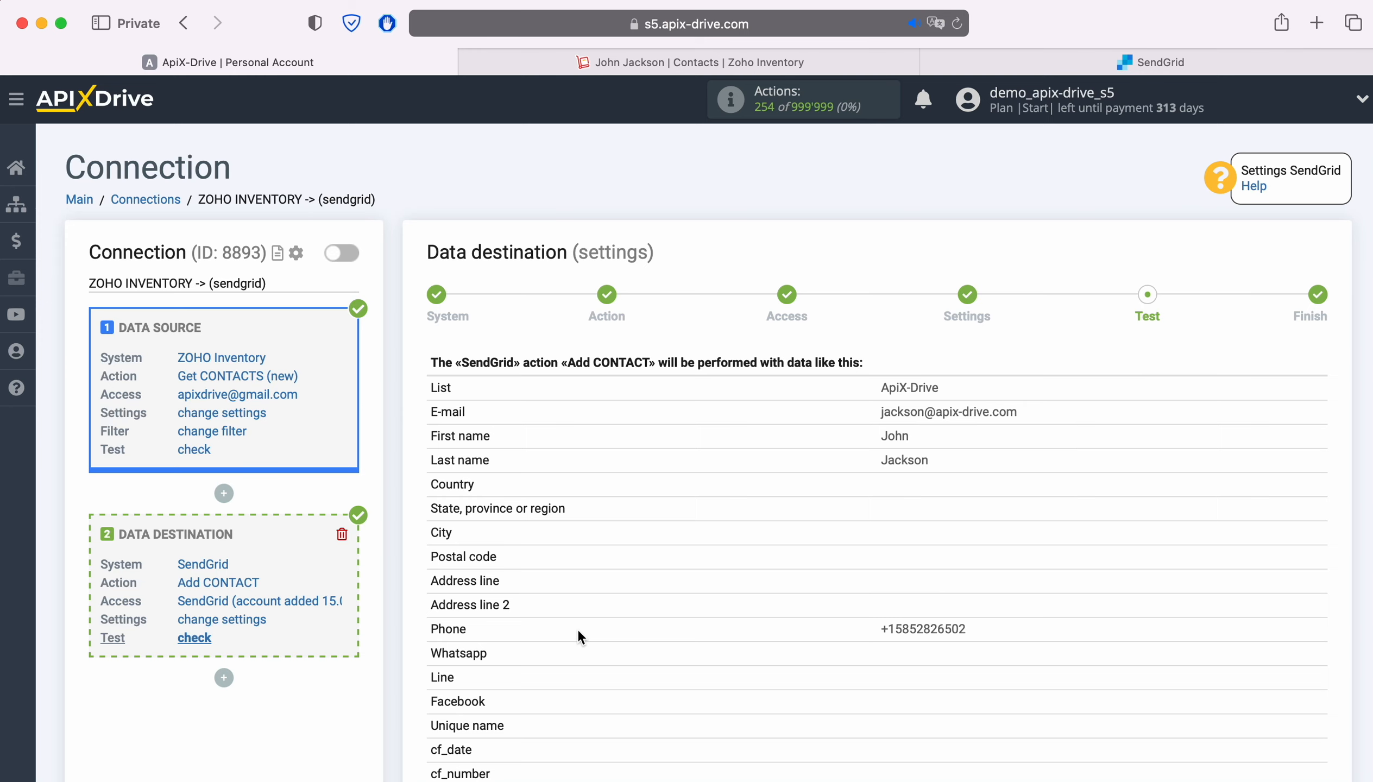
{"action": "scroll", "coordinate": [1078, 563], "scroll_direction": "down", "scroll_amount": 3}
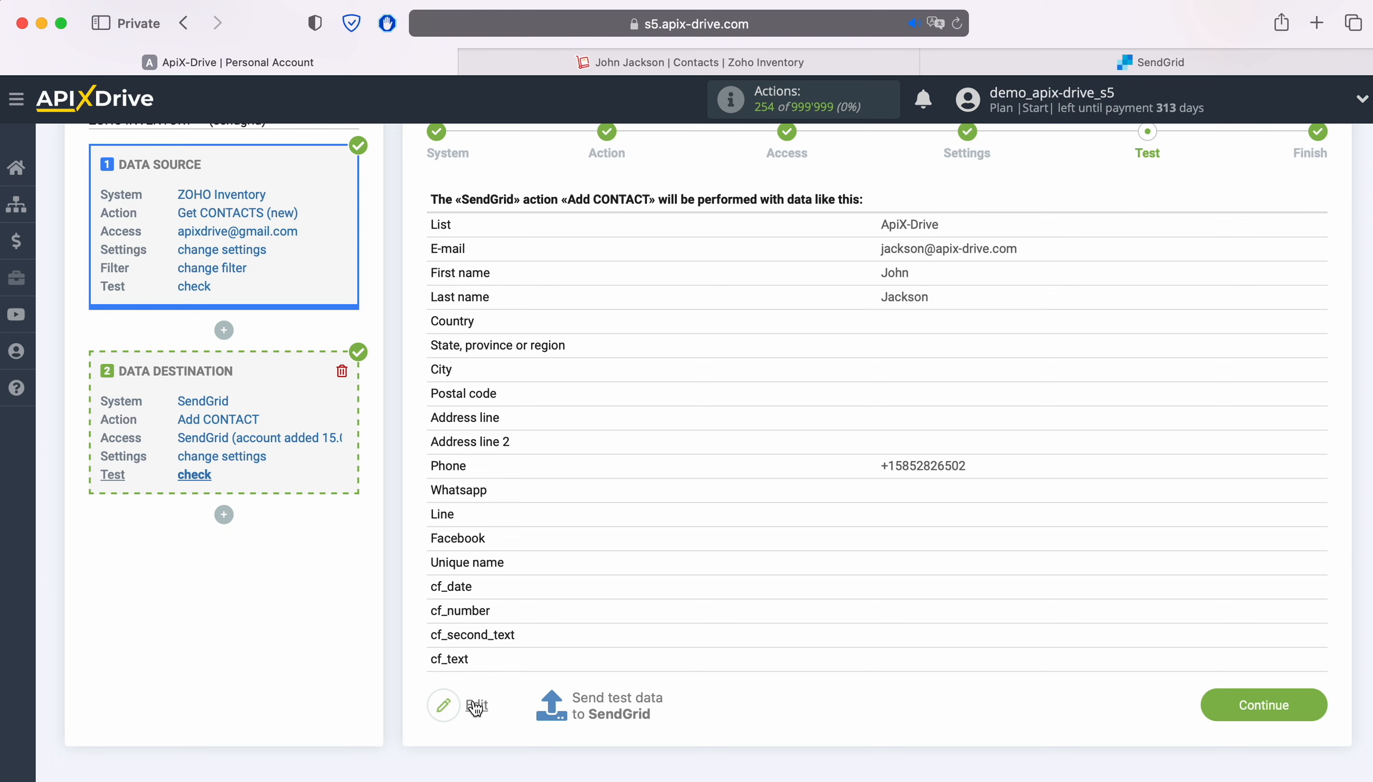
{"action": "left_click", "coordinate": [622, 701]}
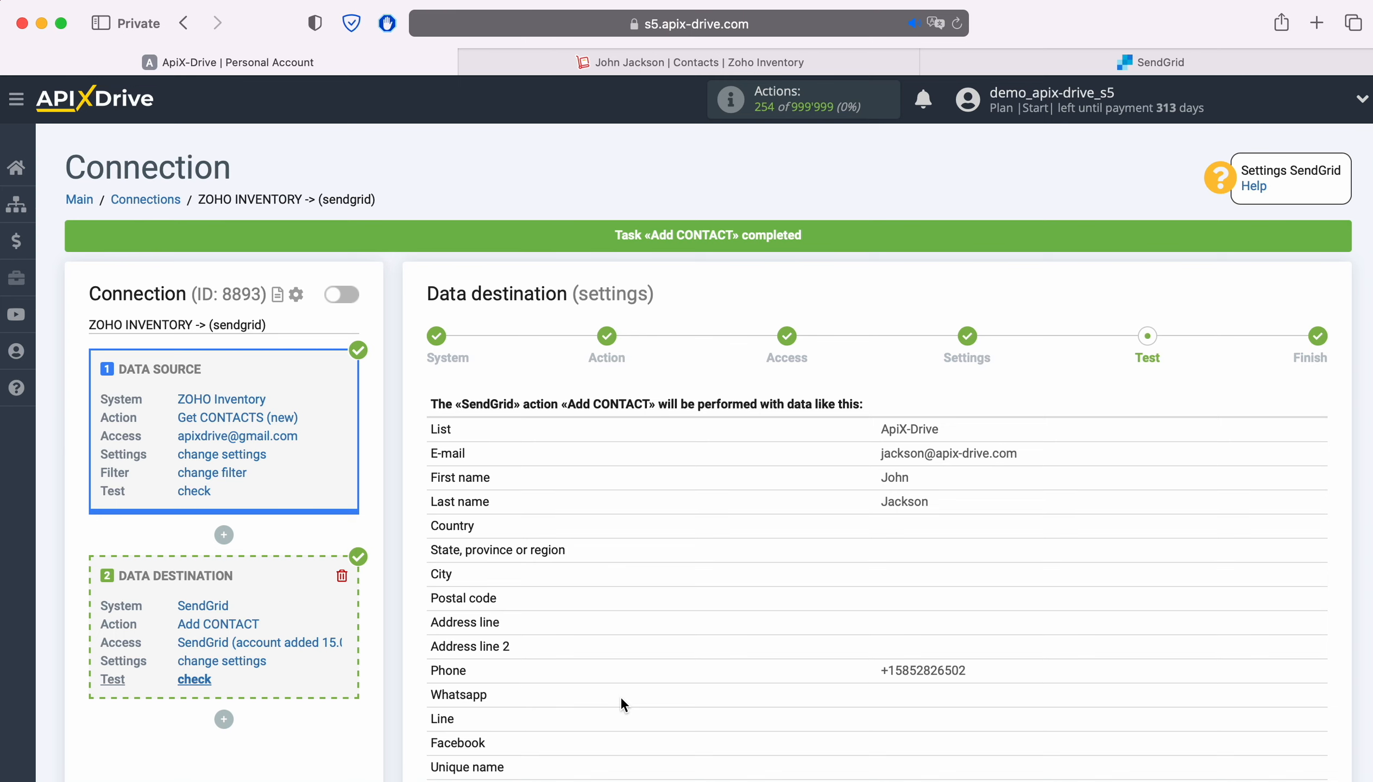
Switch to SendGrid and examine the test contact's reserved fields in the ApiX-Drive marketing contact list
{"action": "left_click", "coordinate": [968, 65]}
{"action": "left_click", "coordinate": [131, 327]}
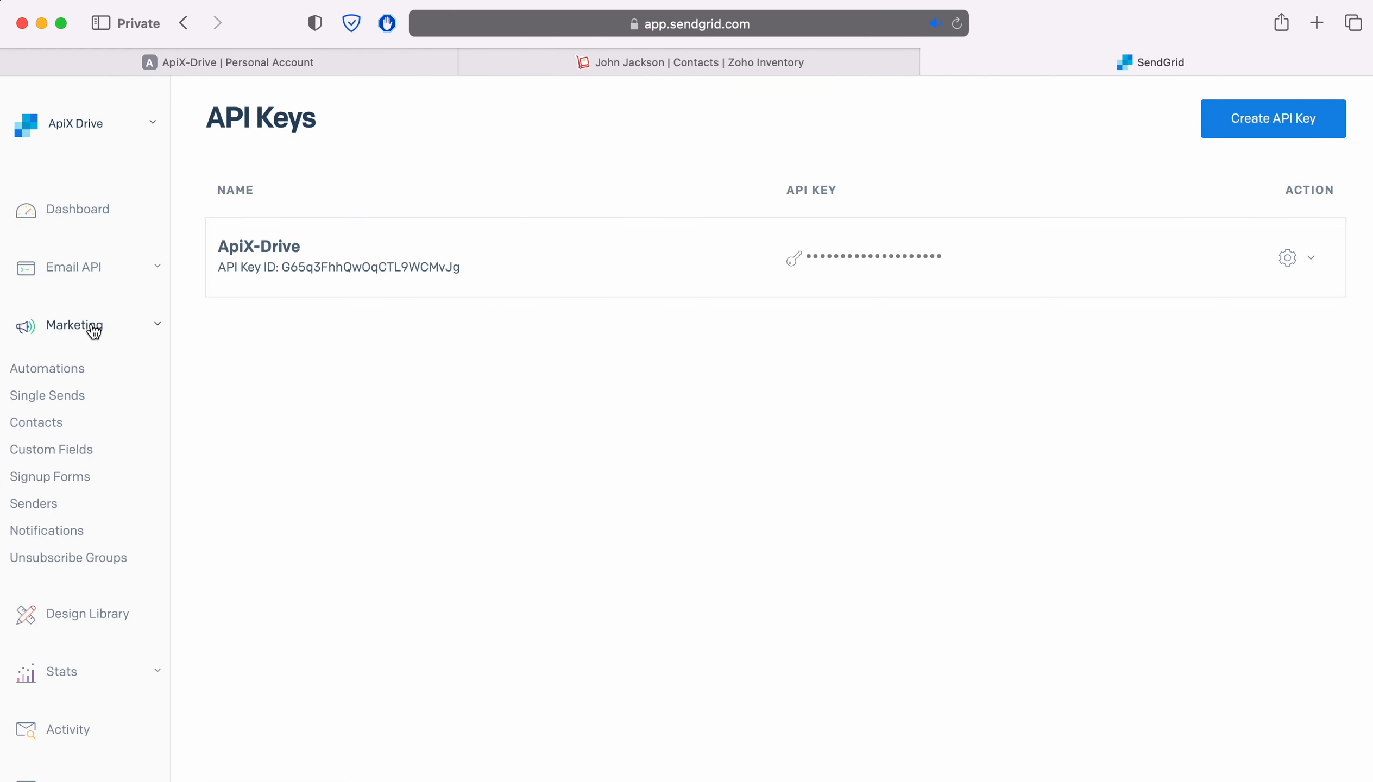
{"action": "left_click", "coordinate": [51, 423]}
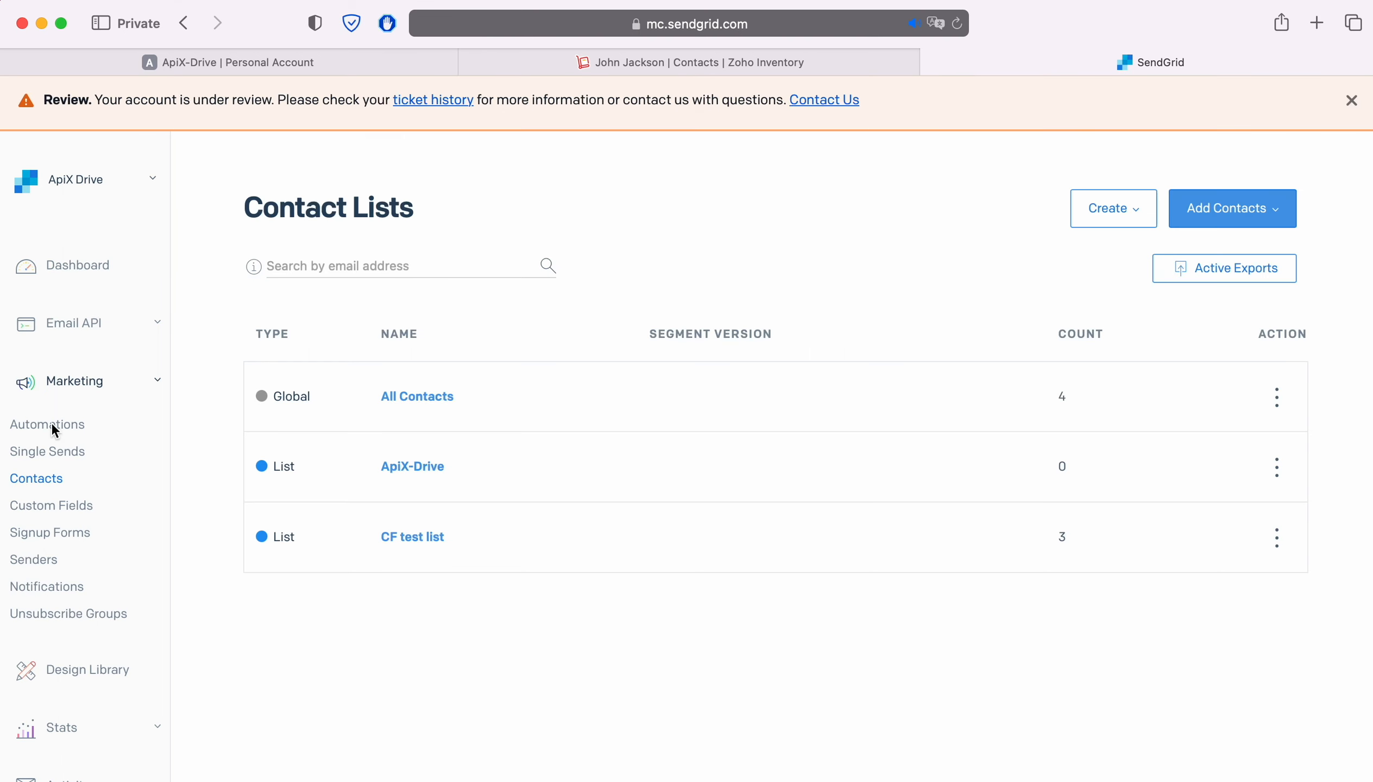
{"action": "left_click", "coordinate": [409, 467]}
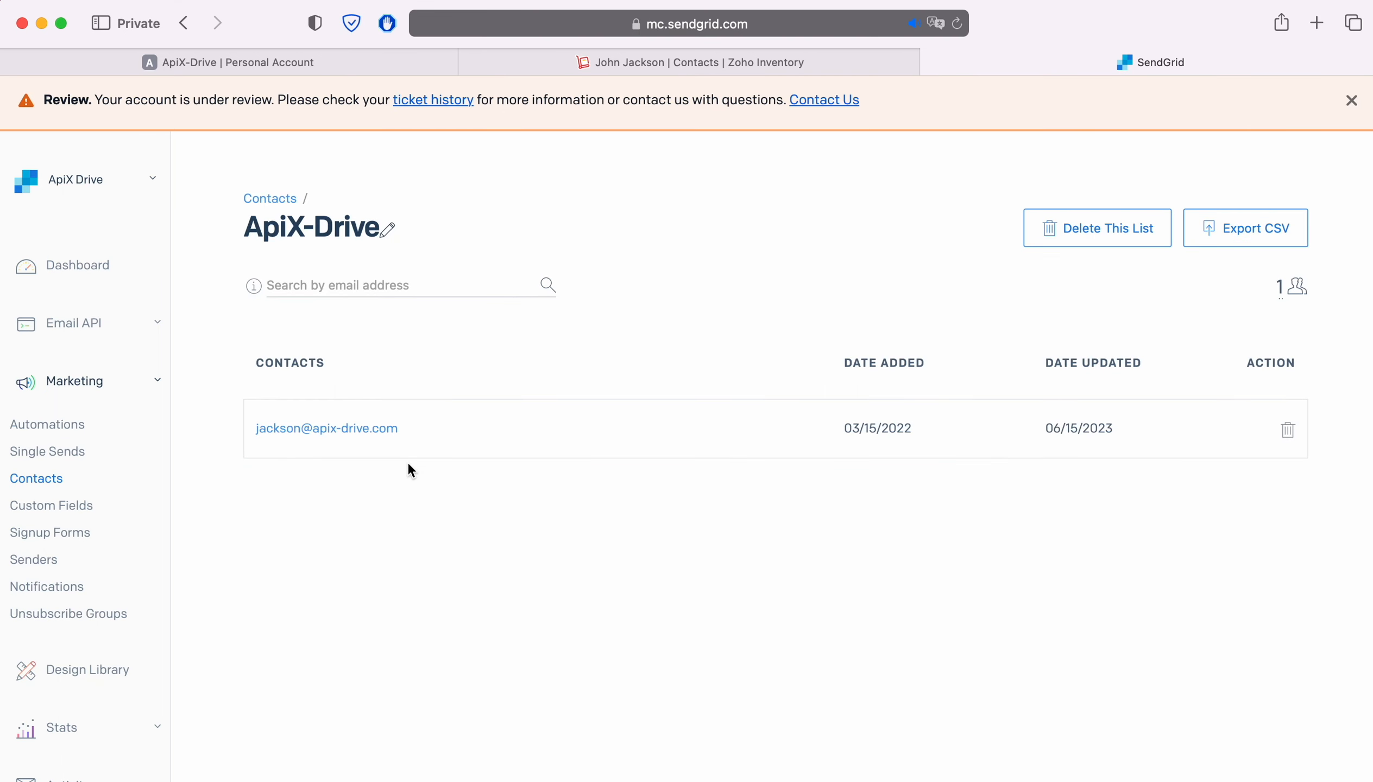
{"action": "left_click", "coordinate": [330, 431]}
{"action": "scroll", "coordinate": [1301, 392], "scroll_direction": "down", "scroll_amount": 3}
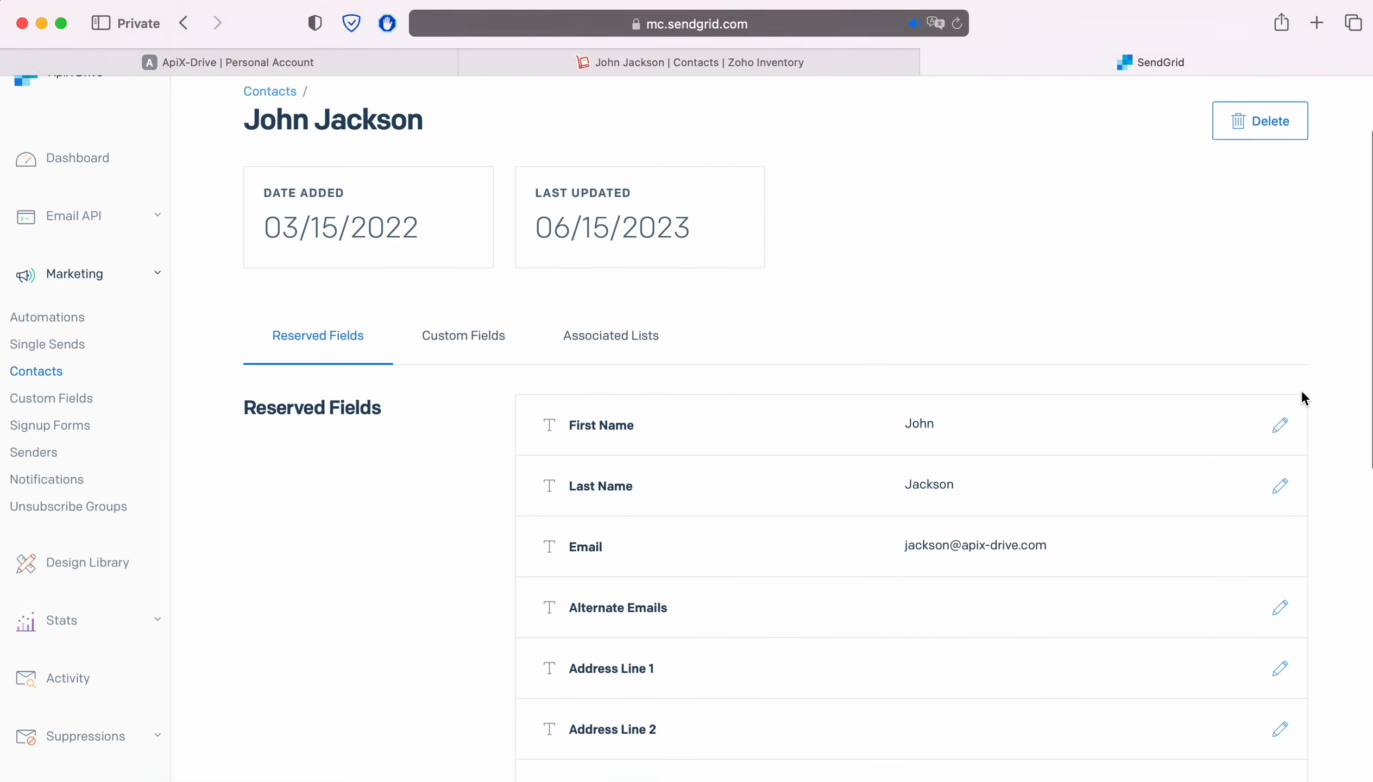
Review the test contact's reserved fields from First Name down to Unique Name, including Email and Phone Number
{"action": "scroll", "coordinate": [1300, 386], "scroll_direction": "down", "scroll_amount": 5}
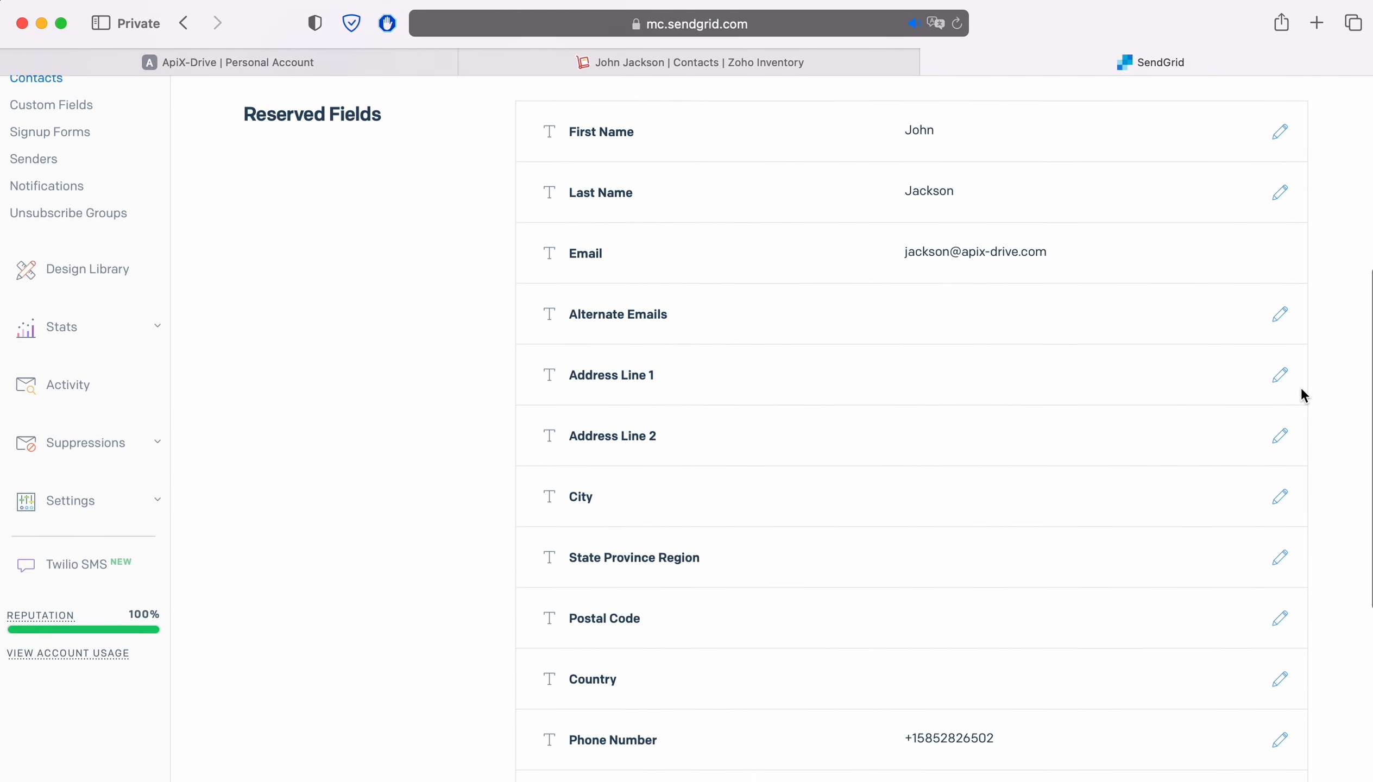
{"action": "scroll", "coordinate": [1301, 389], "scroll_direction": "down", "scroll_amount": 5}
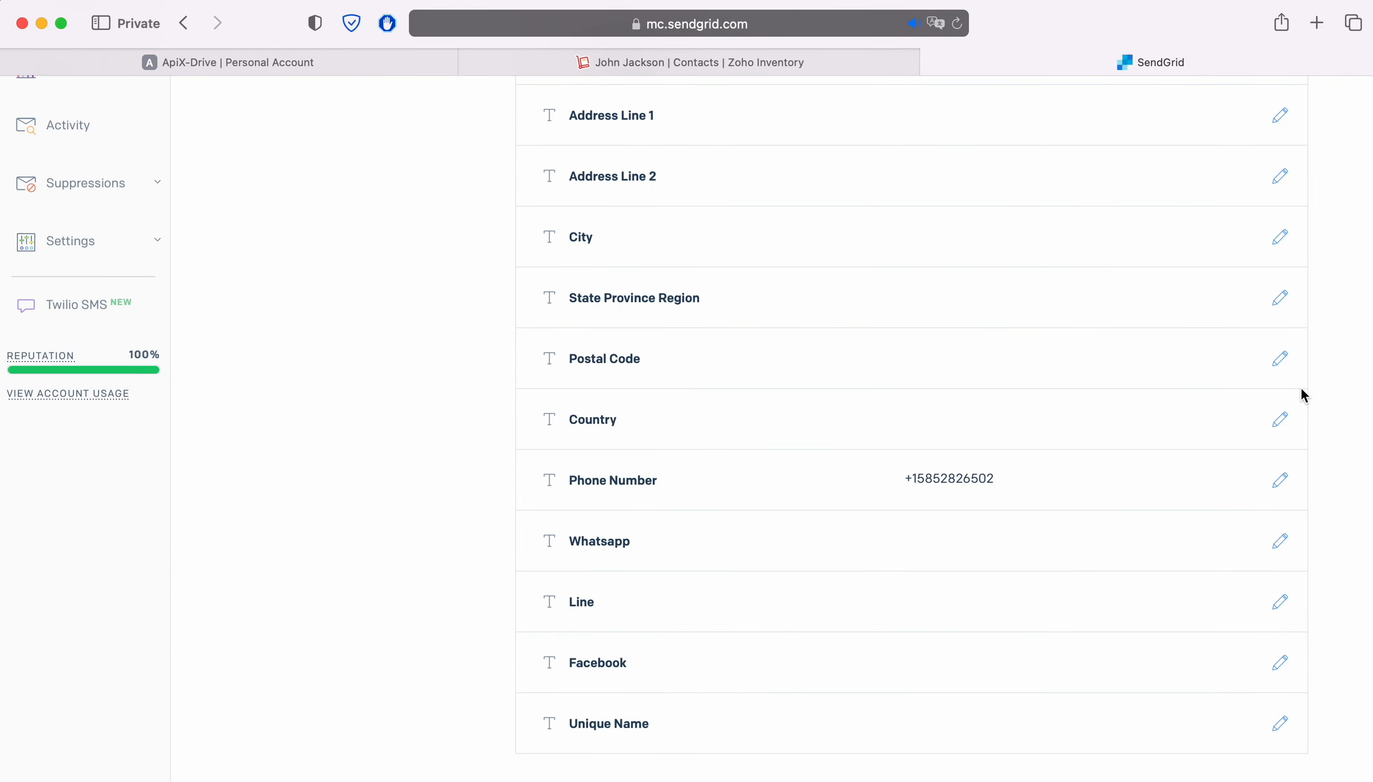
{"action": "scroll", "coordinate": [1300, 386], "scroll_direction": "up", "scroll_amount": 4}
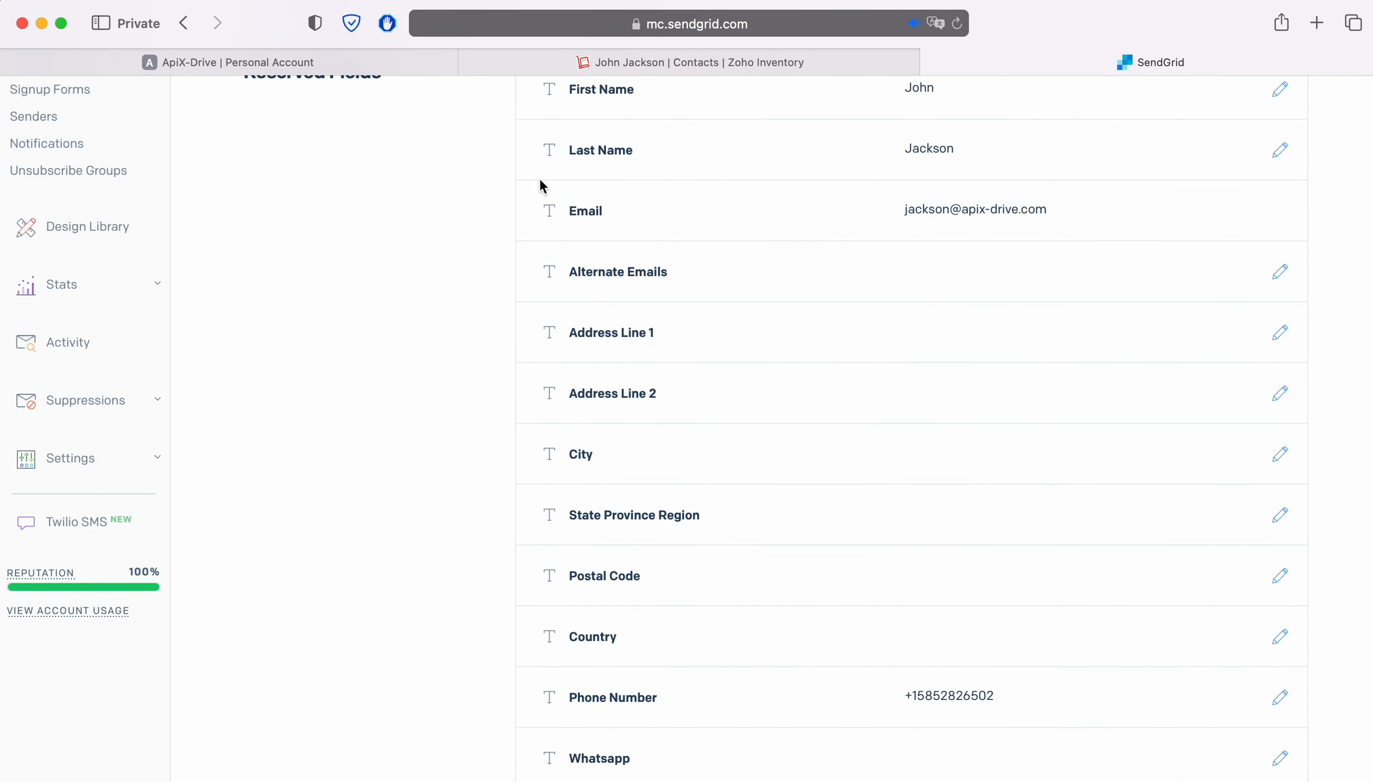
Switch back to ApiX-Drive, finish the SendGrid data destination setup, and enable auto-update for the connection
{"action": "left_click", "coordinate": [195, 54]}
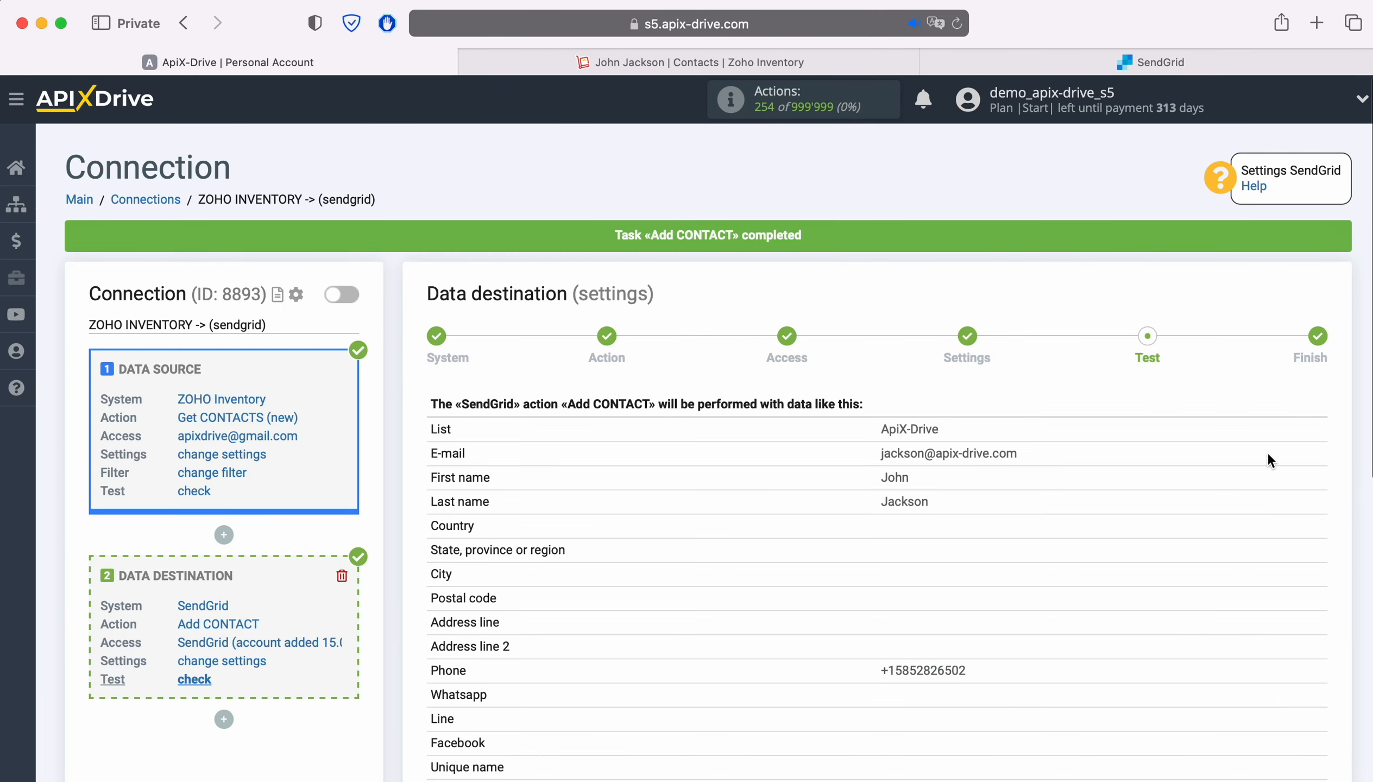
{"action": "scroll", "coordinate": [1267, 460], "scroll_direction": "down", "scroll_amount": 4}
{"action": "left_click", "coordinate": [1307, 683]}
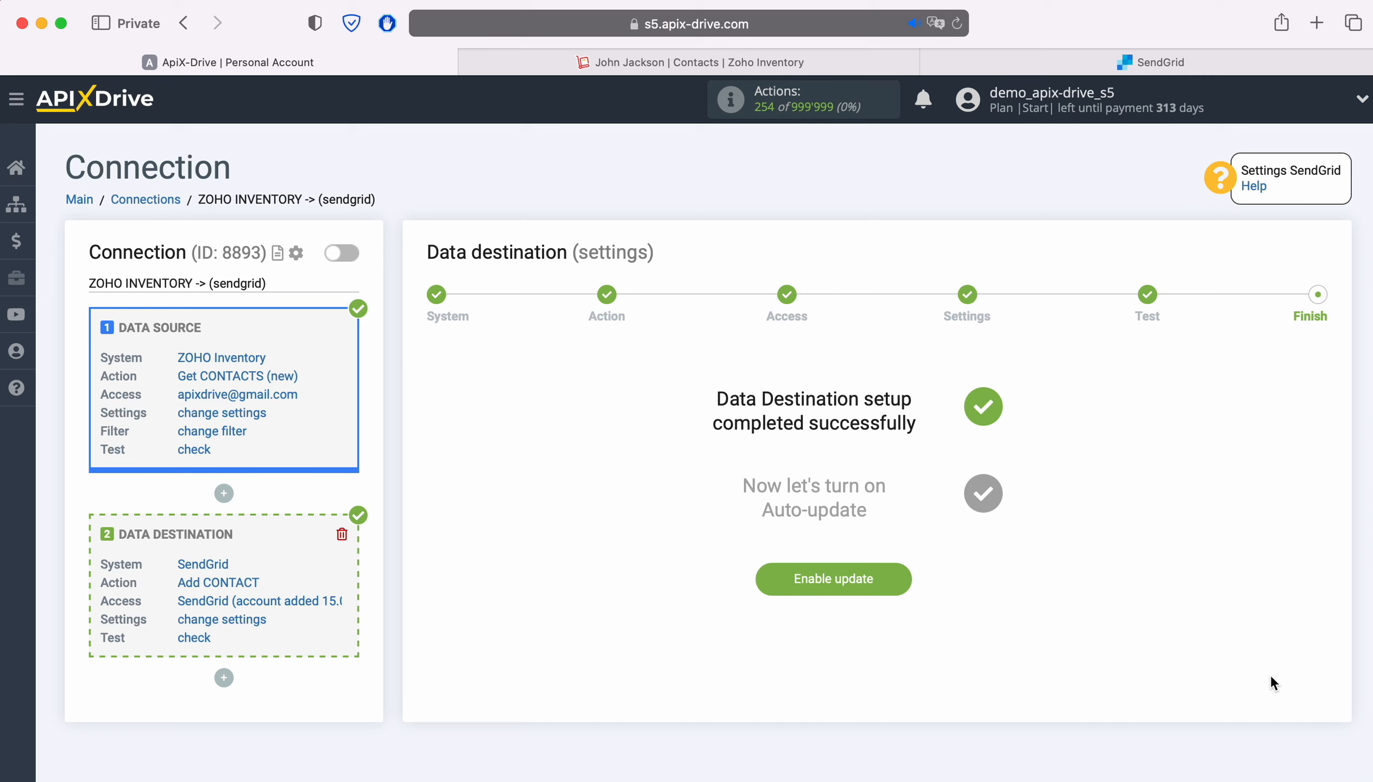
{"action": "left_click", "coordinate": [896, 575]}
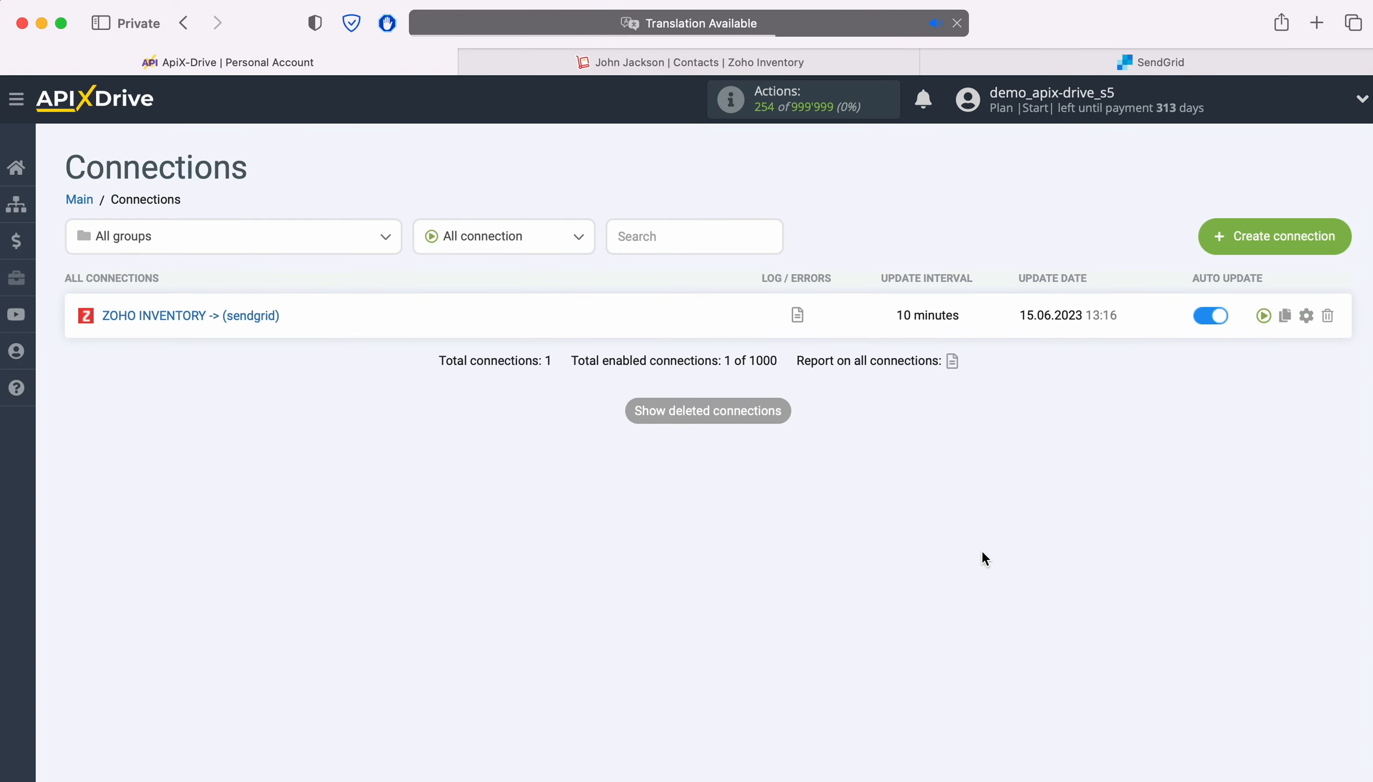
Set the update interval of the ZOHO INVENTORY -> (sendgrid) connection to 5 minutes and save its settings
{"action": "left_click", "coordinate": [1307, 315]}
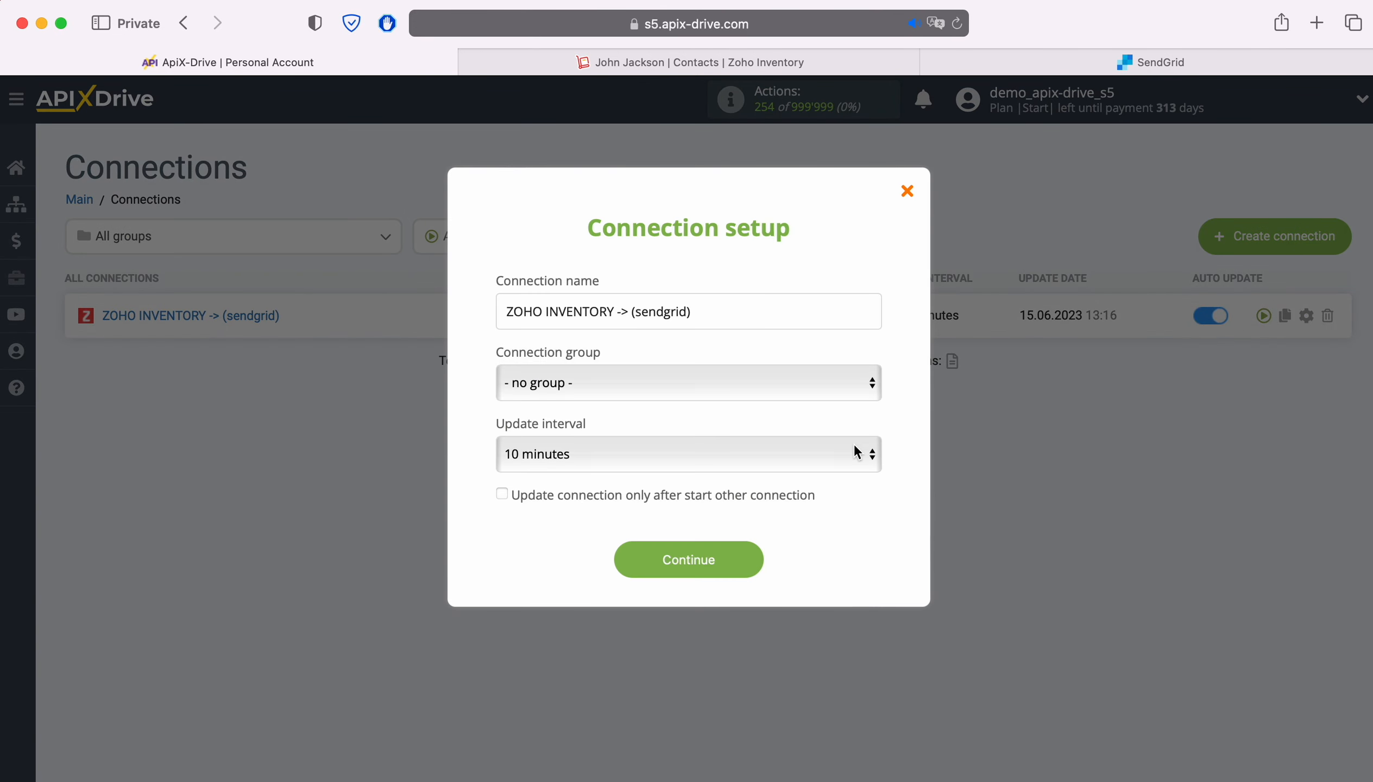
{"action": "left_click", "coordinate": [821, 445]}
{"action": "left_click", "coordinate": [801, 426]}
{"action": "left_click", "coordinate": [753, 561]}
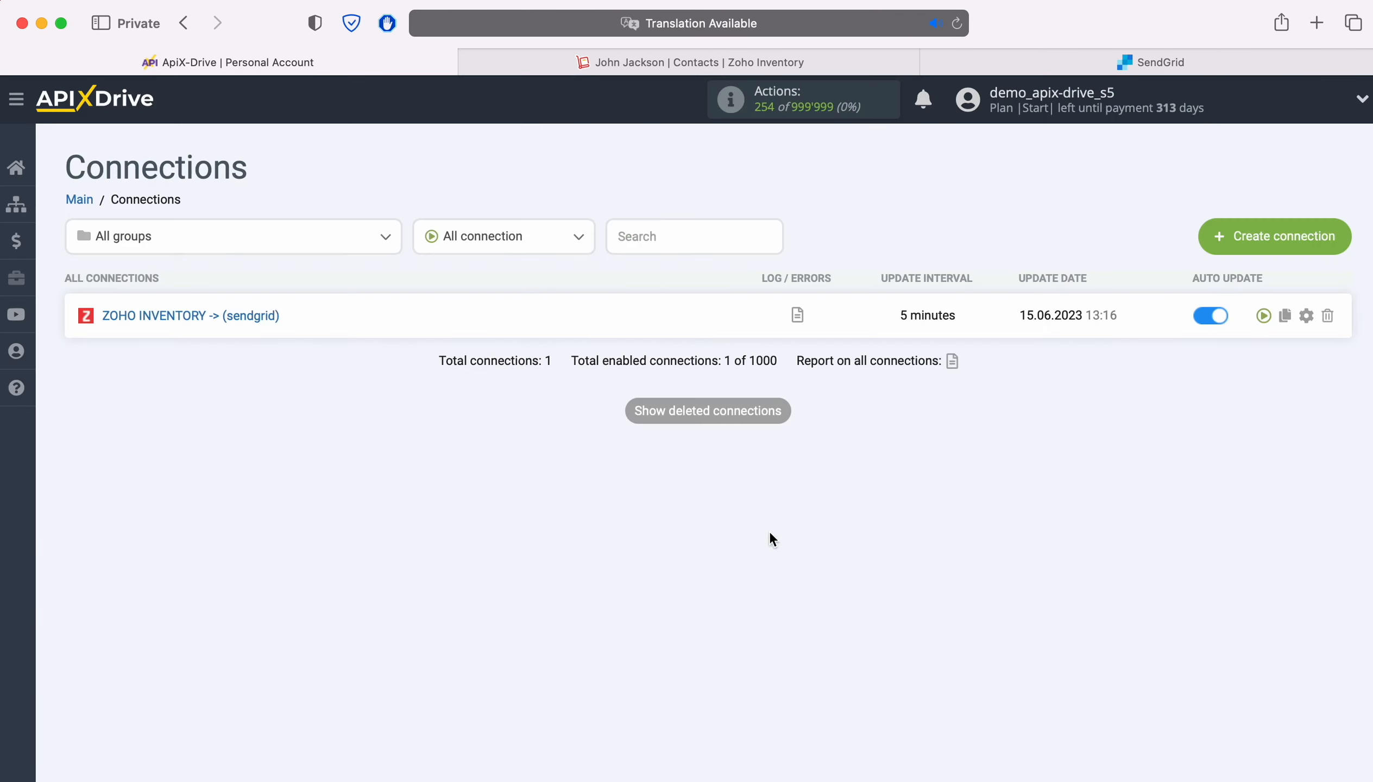